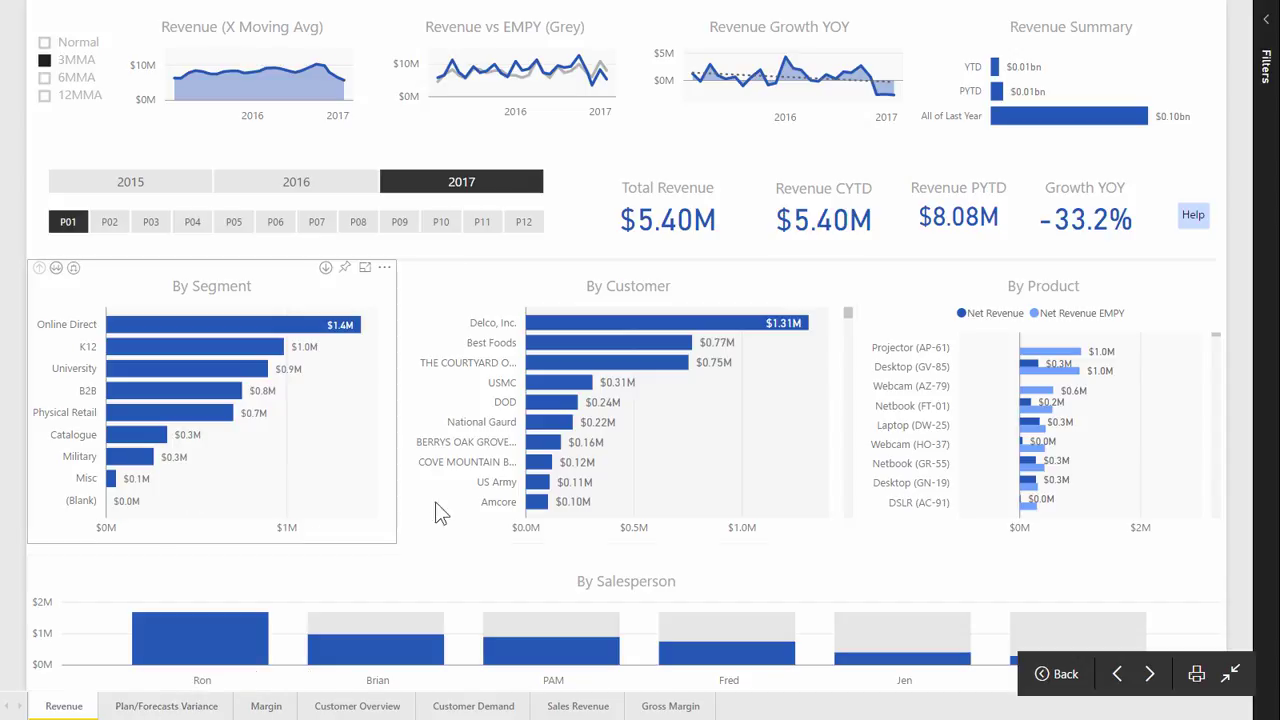
Step: Look through the Plan/Forecasts Variance and Margin report pages and return to the Revenue page
left_click(181, 711)
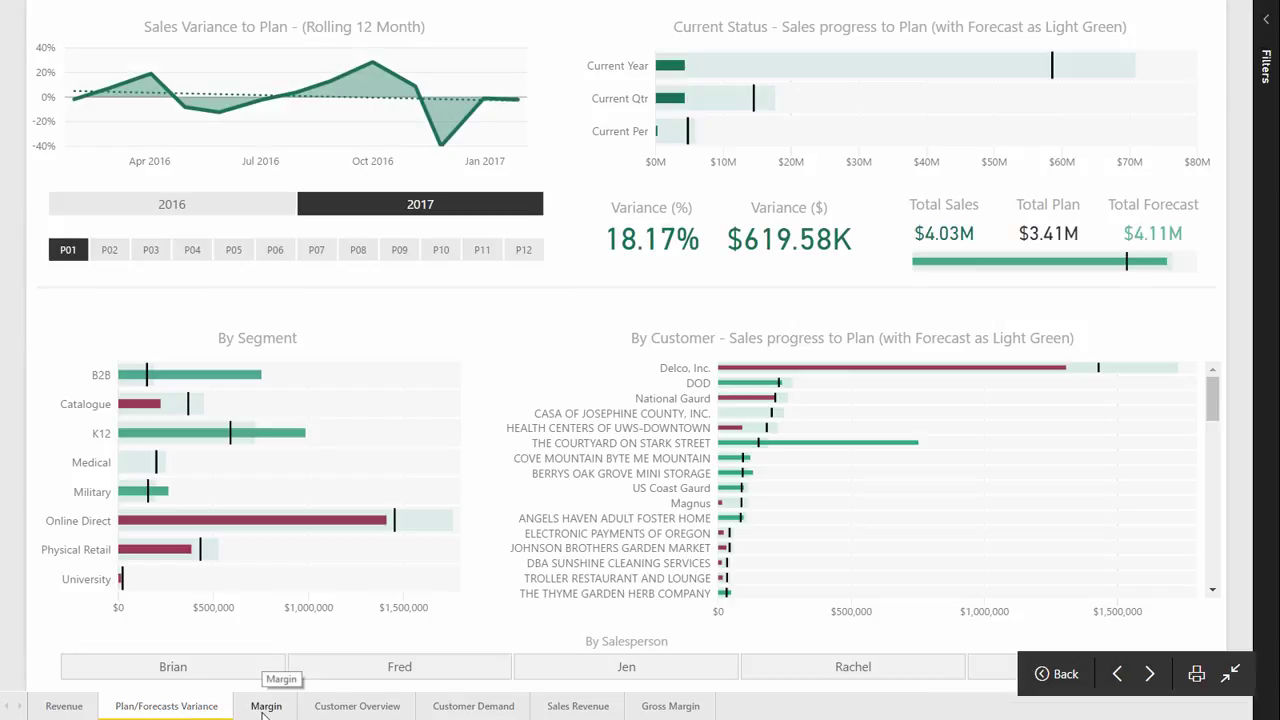
left_click(266, 706)
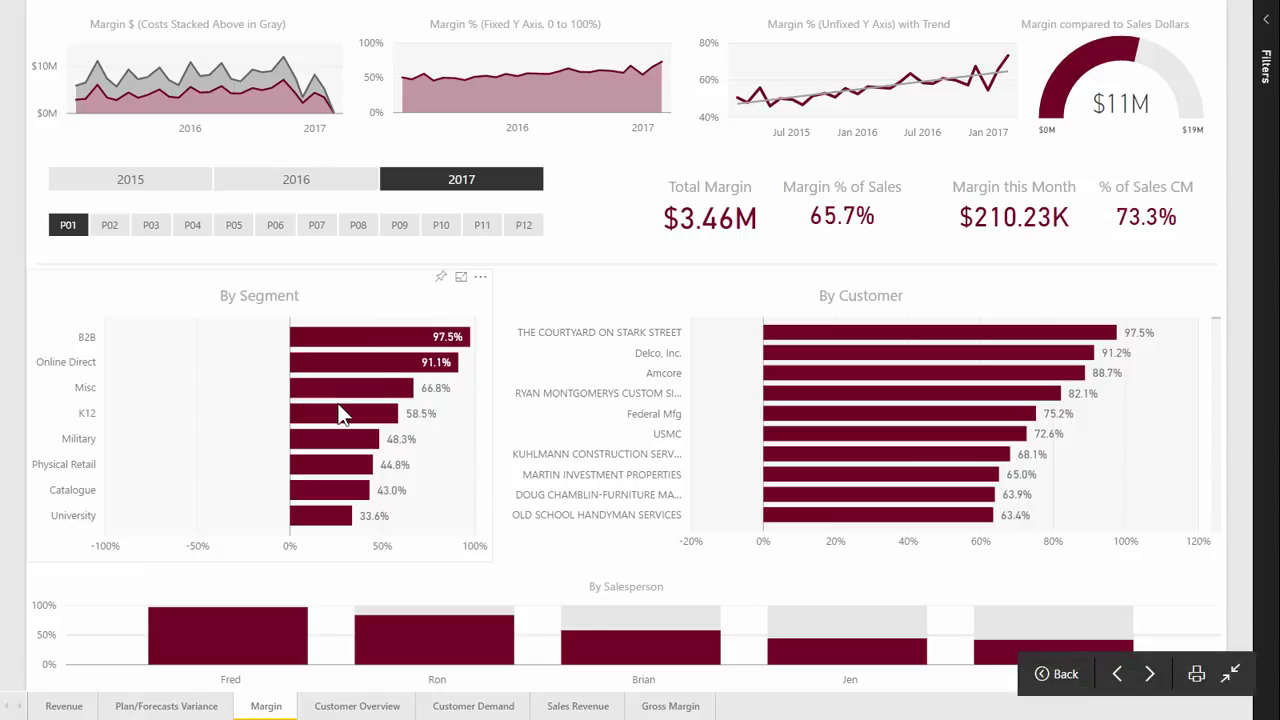
left_click(166, 706)
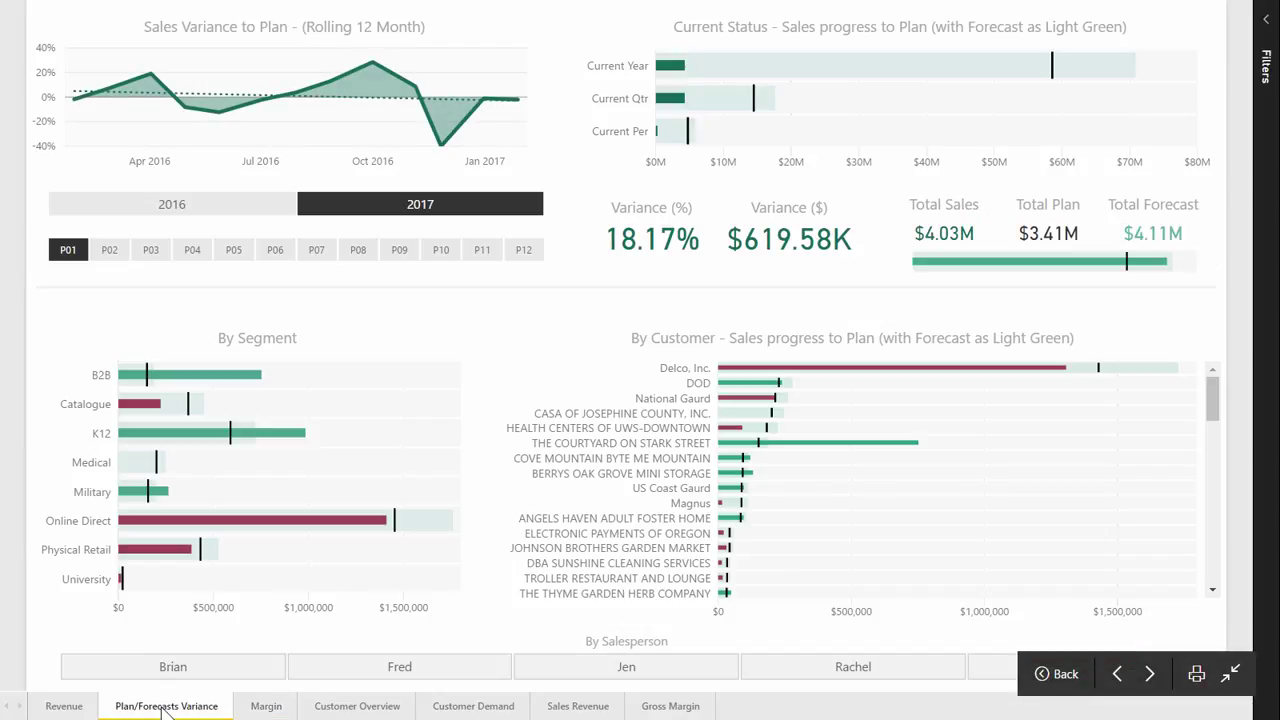
left_click(64, 706)
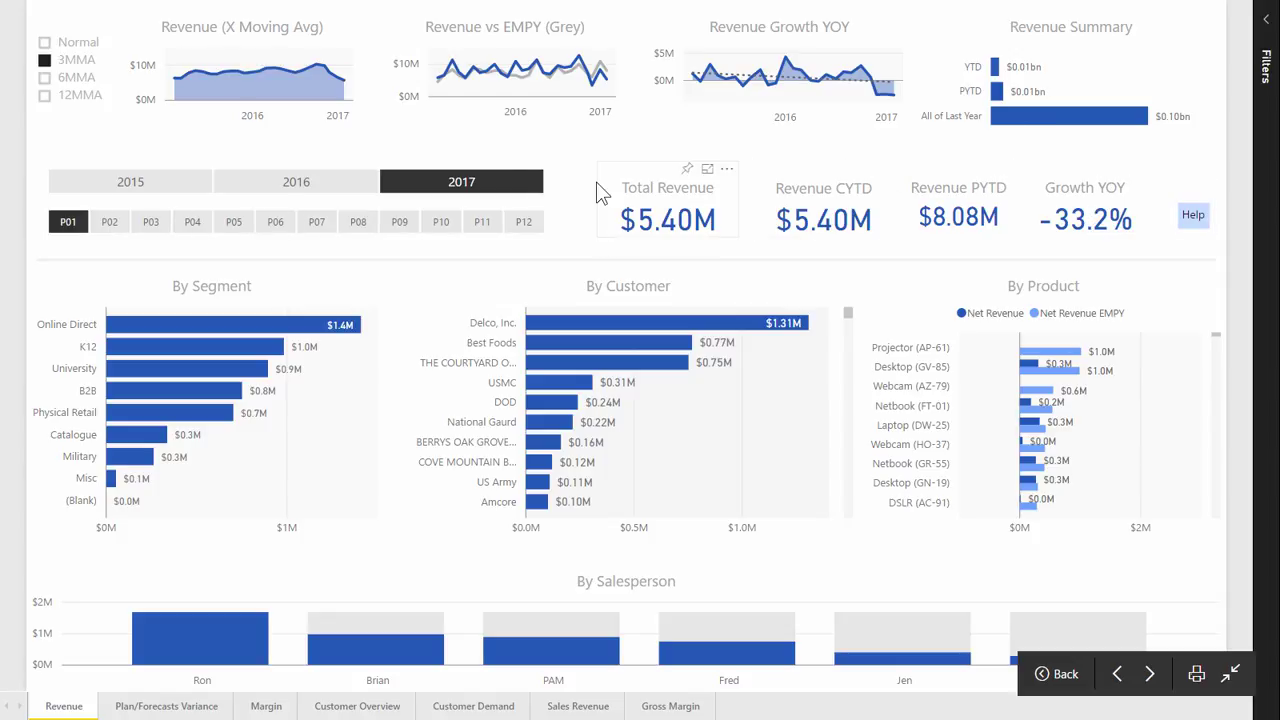
Step: View the revenue trend with the 12MMA moving average and restore the 3MMA setting
mouse_move(195, 89)
left_click(72, 97)
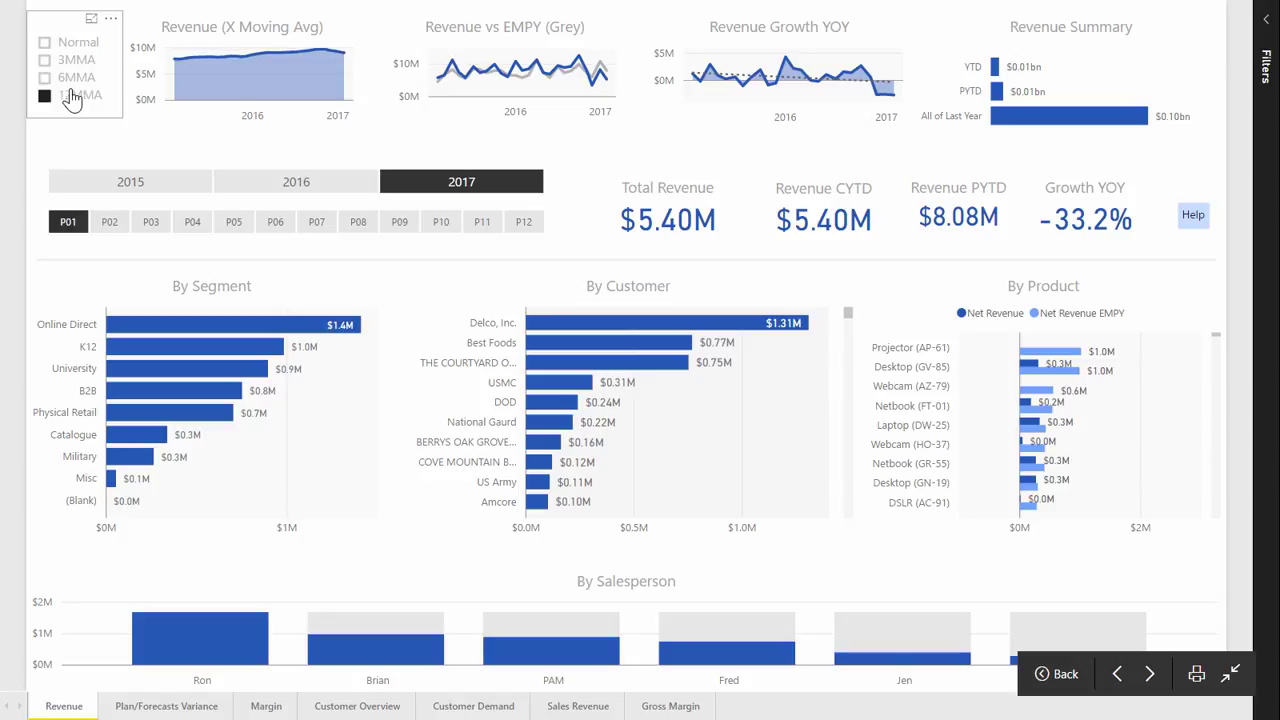
left_click(72, 62)
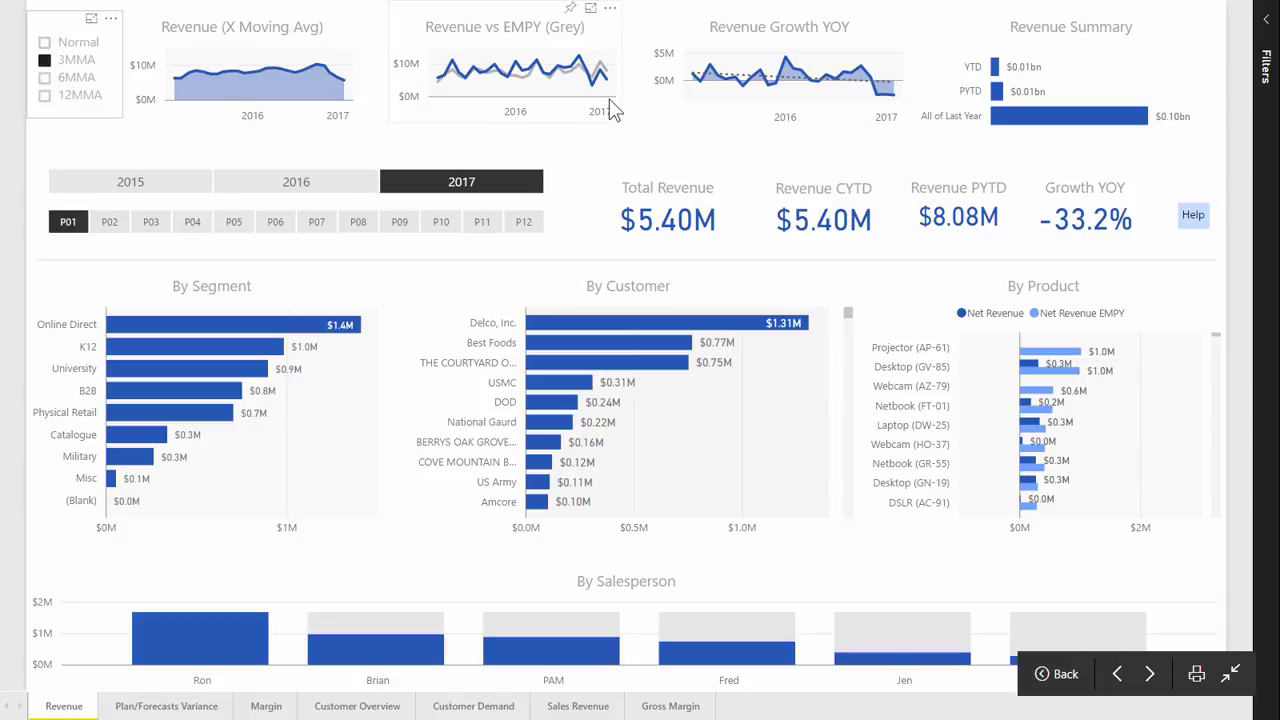
mouse_move(606, 98)
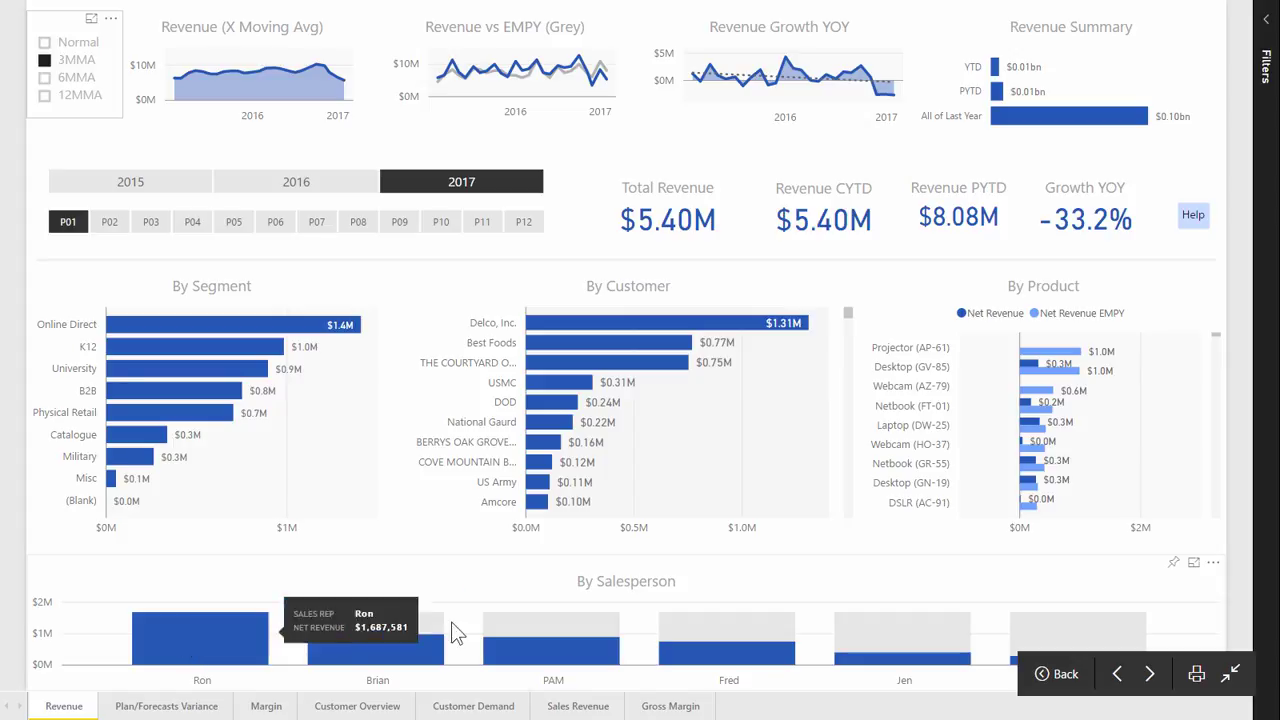
Step: Filter the Revenue page by the fourth salesperson's bar, switch to the third salesperson's bar, and clear the selection
mouse_move(580, 638)
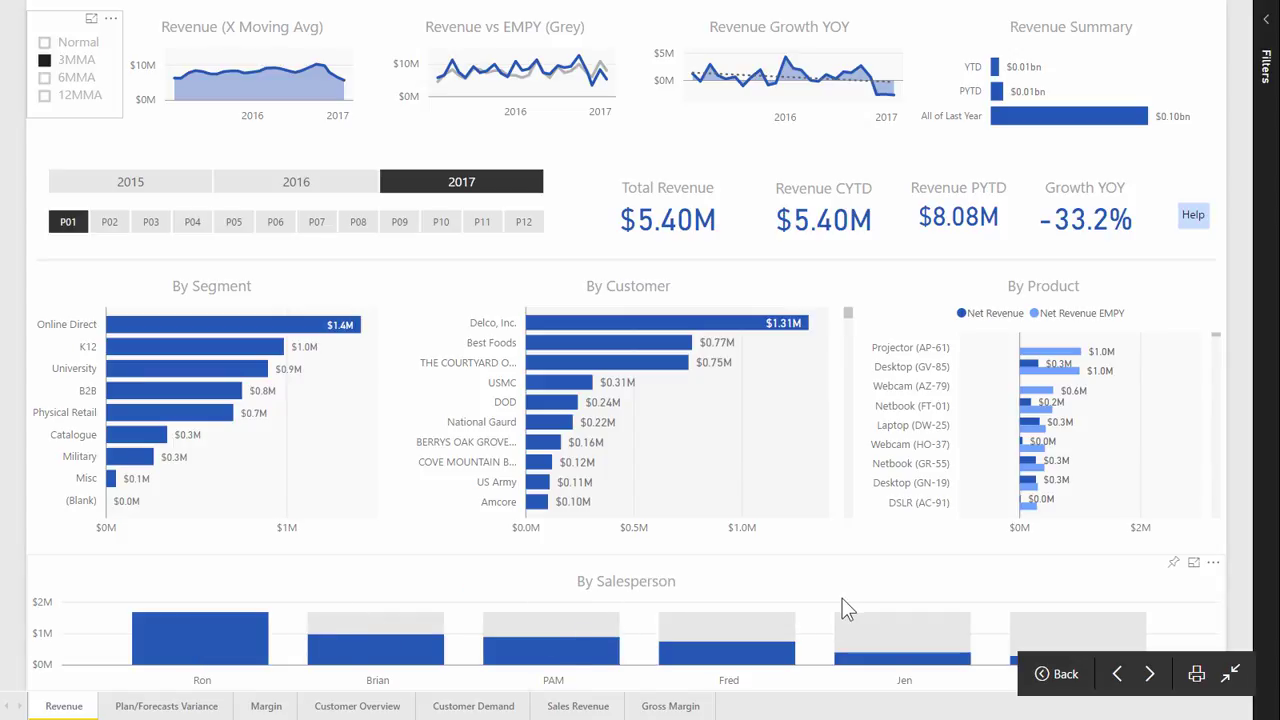
left_click(759, 625)
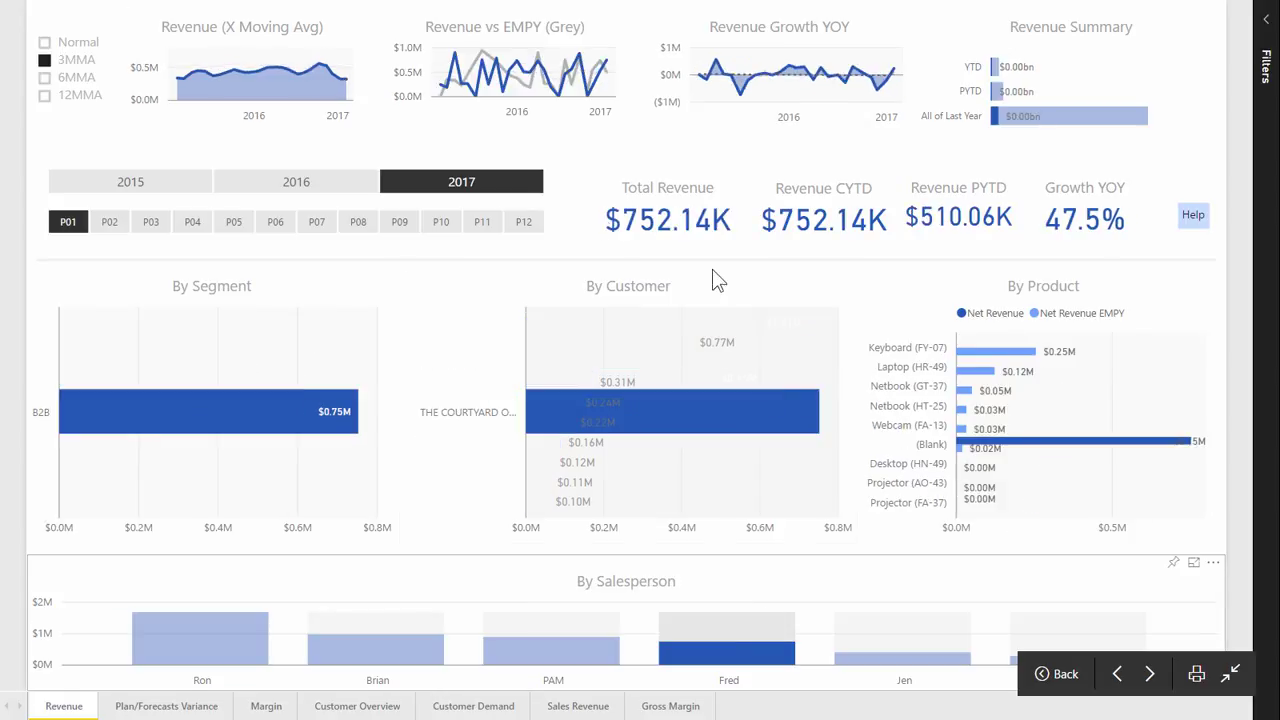
left_click(534, 618)
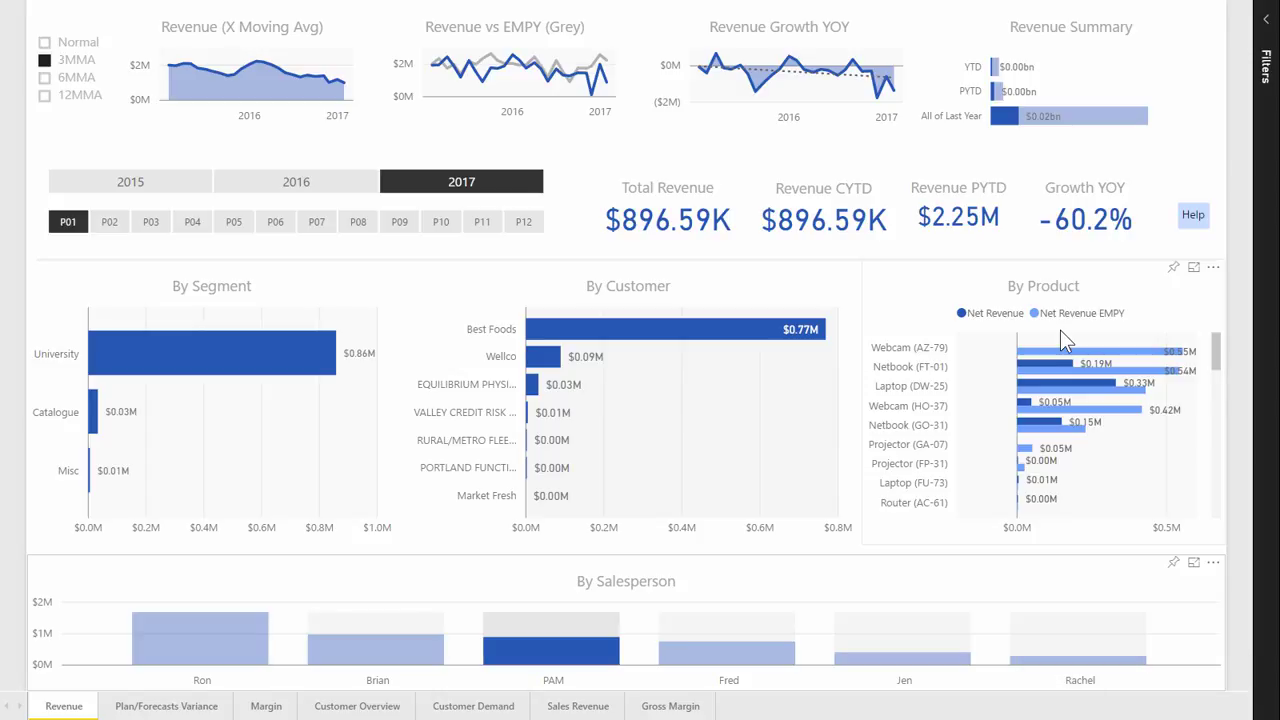
left_click(566, 633)
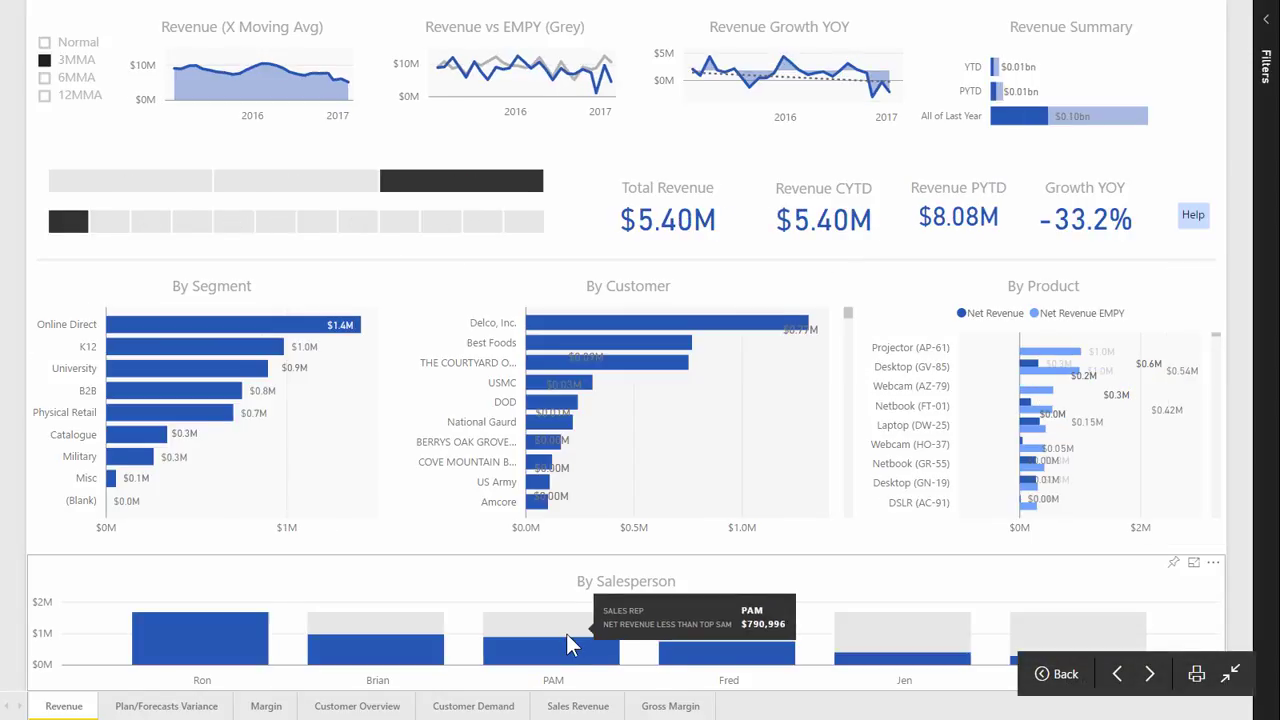
Step: Filter the Revenue page by customer THE COURTYARD ON STARK STREET, switch to Best Foods, and clear the selection
left_click(621, 366)
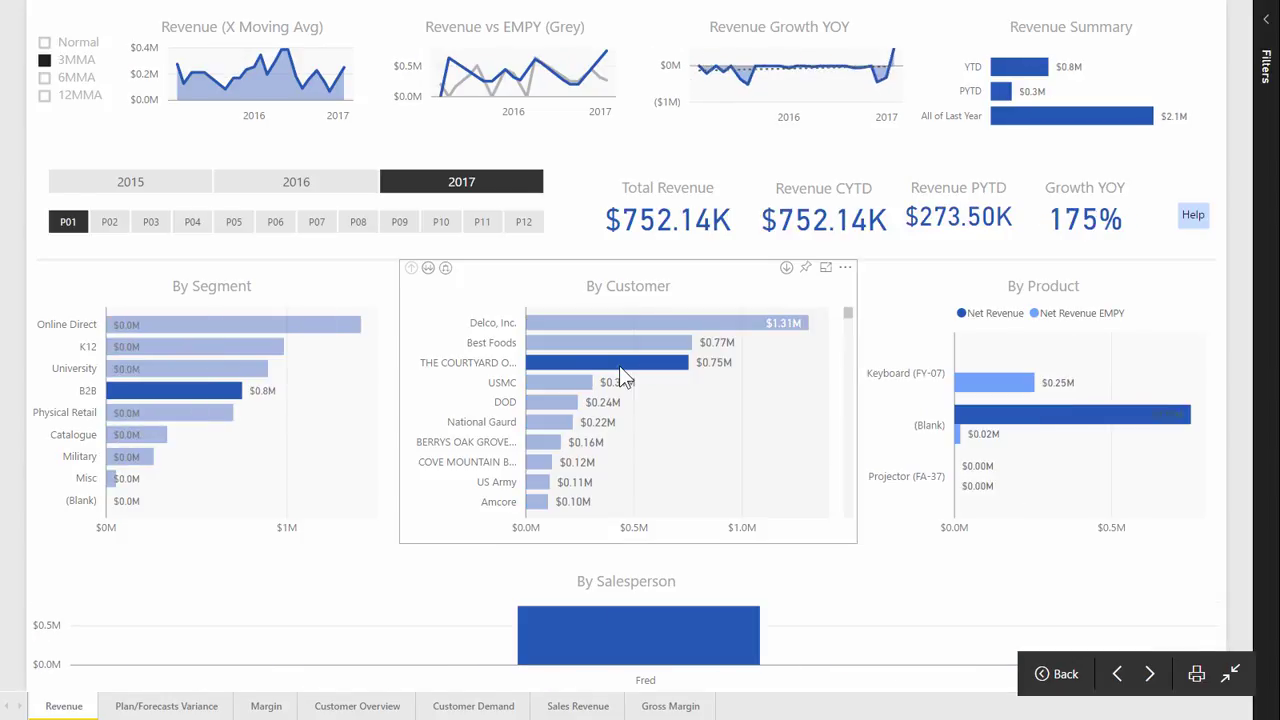
left_click(564, 345)
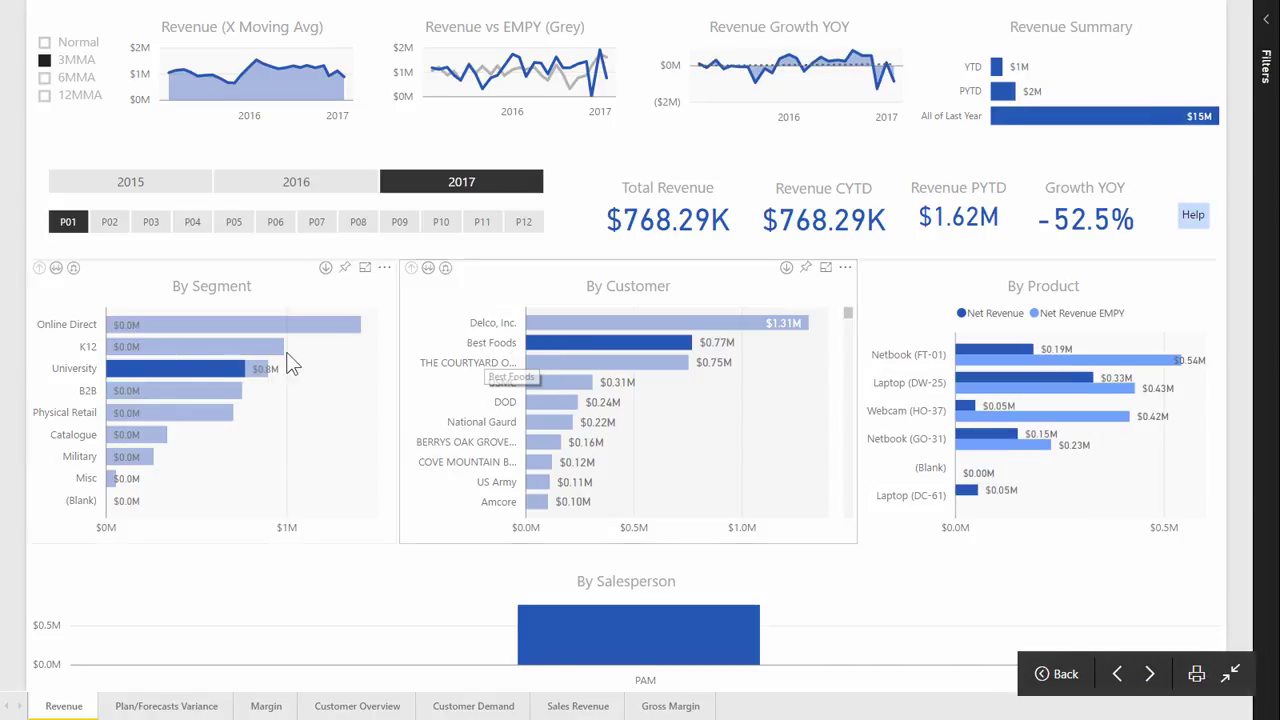
mouse_move(213, 371)
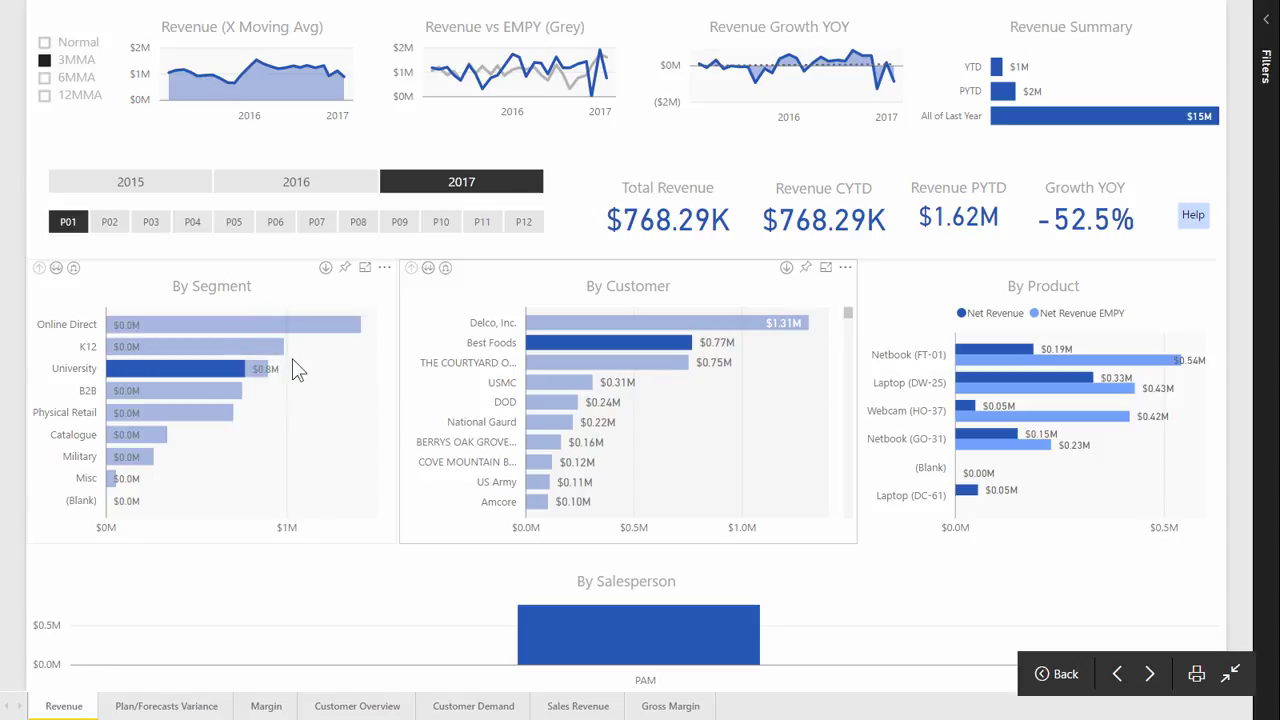
left_click(551, 337)
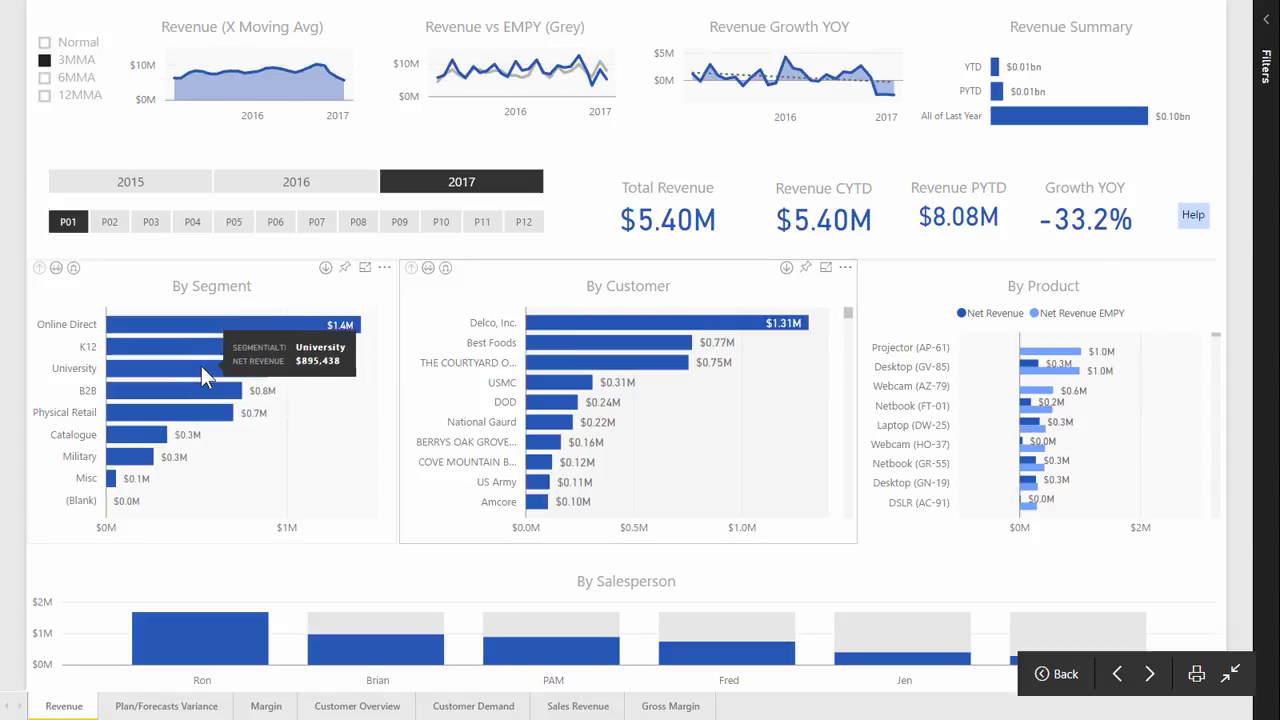
Step: Filter the Revenue page by the University segment, clear it, and inspect the April 2016 details in the Revenue vs EMPY chart
left_click(201, 366)
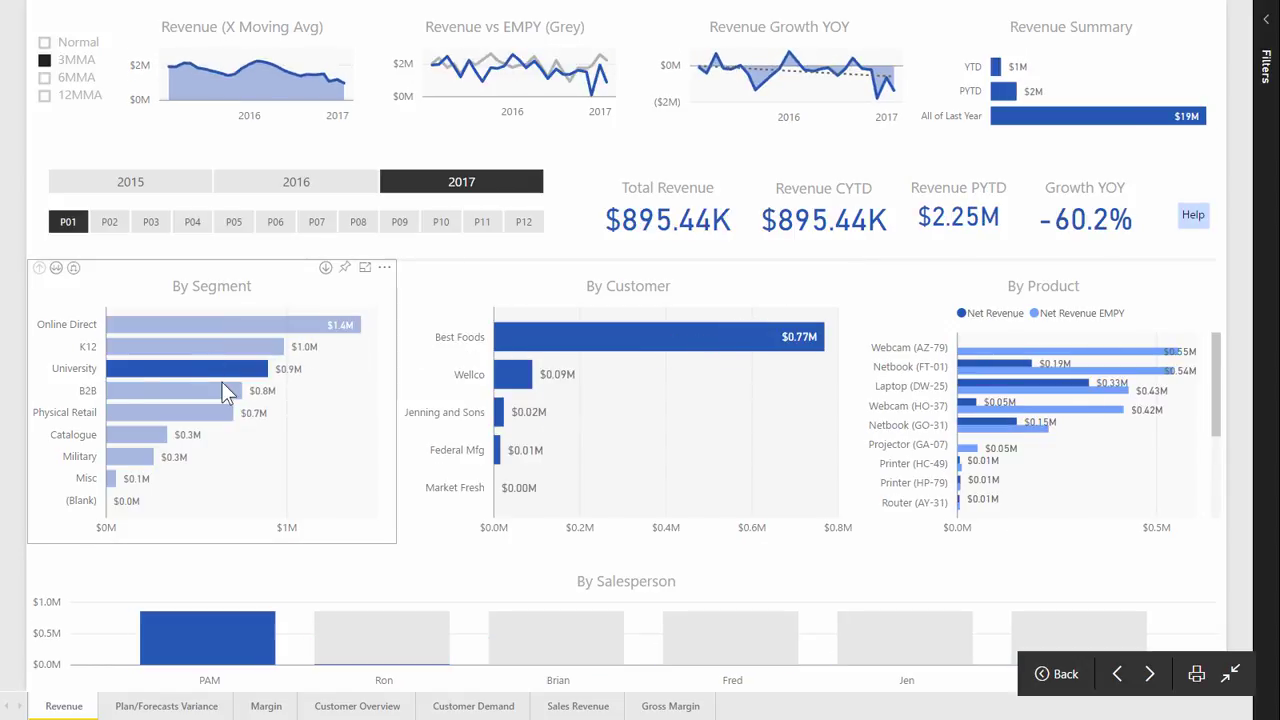
left_click(178, 373)
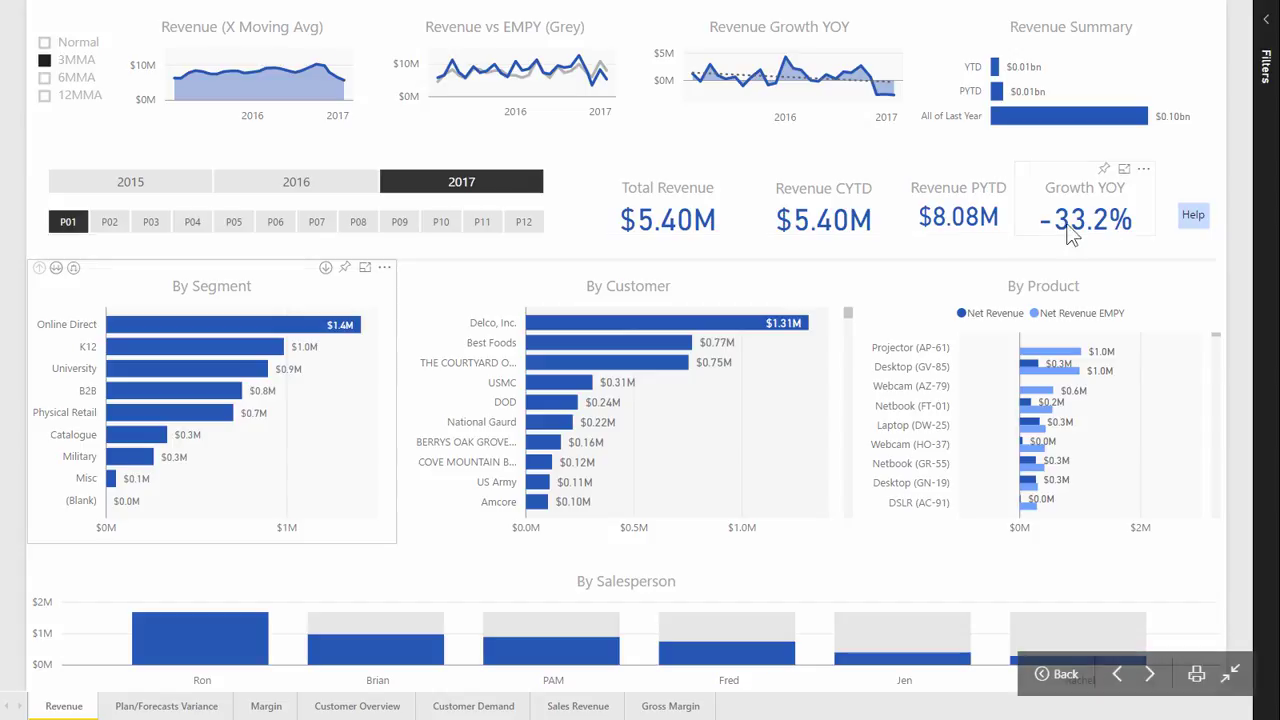
mouse_move(1196, 226)
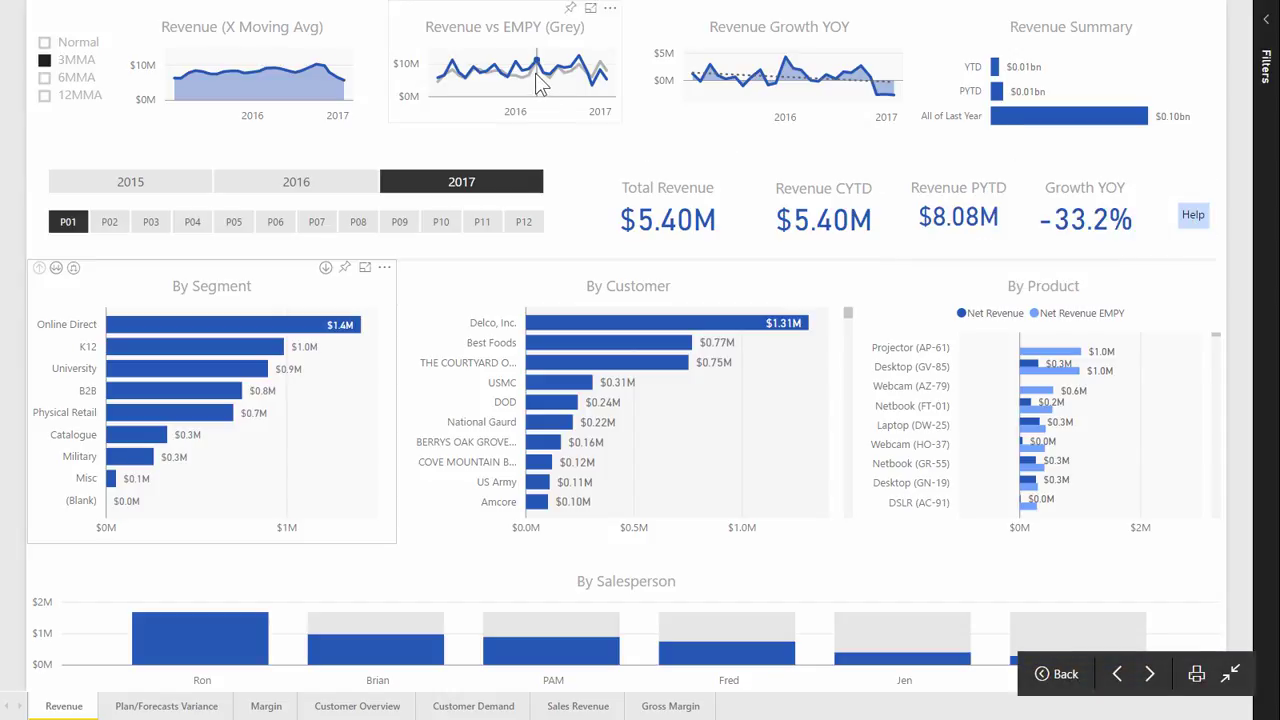
mouse_move(537, 80)
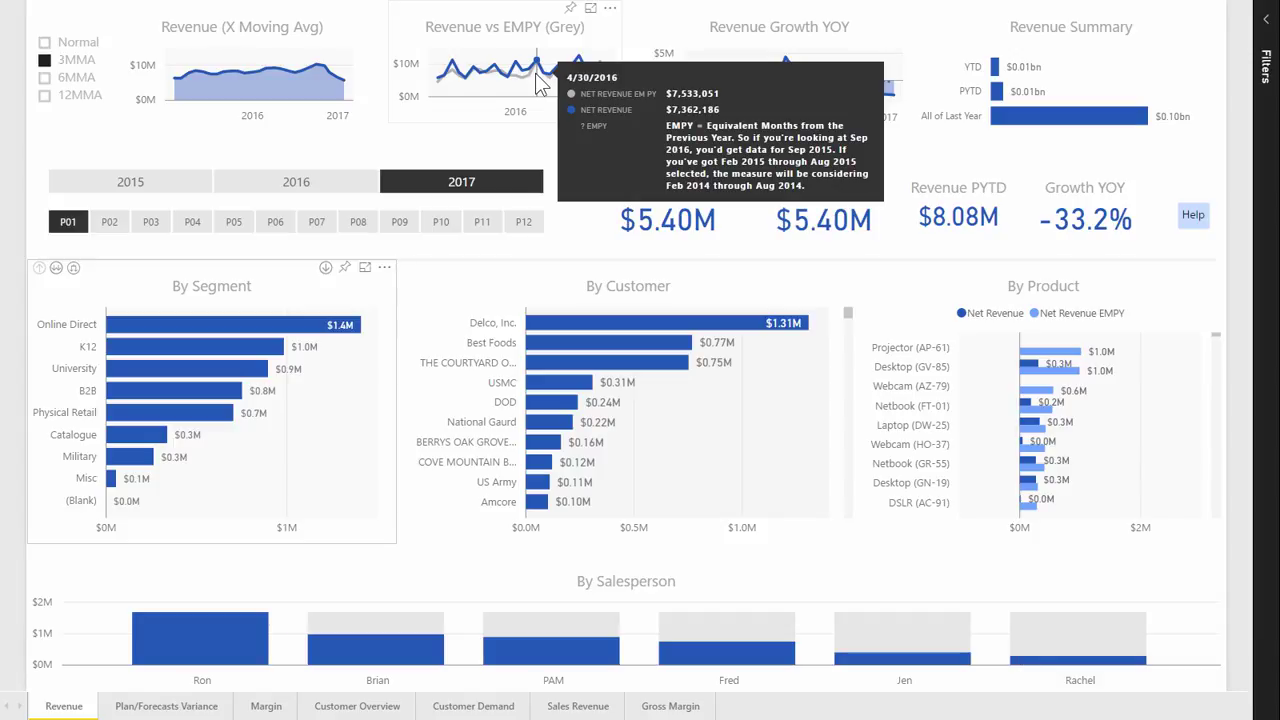
Step: On the Plan/Forecasts Variance page, examine the total sales progress bar, the customers' sales, forecast and plan details, and the rolling 12-month variance
left_click(172, 707)
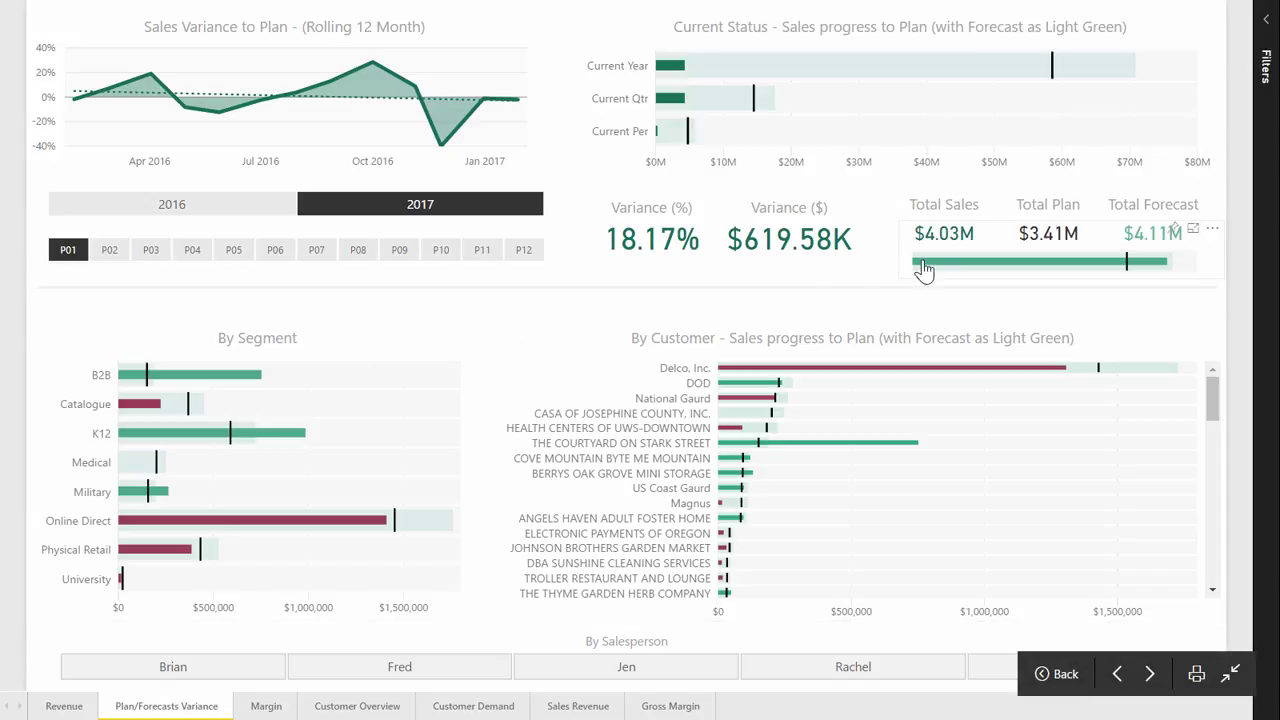
mouse_move(931, 269)
mouse_move(1175, 268)
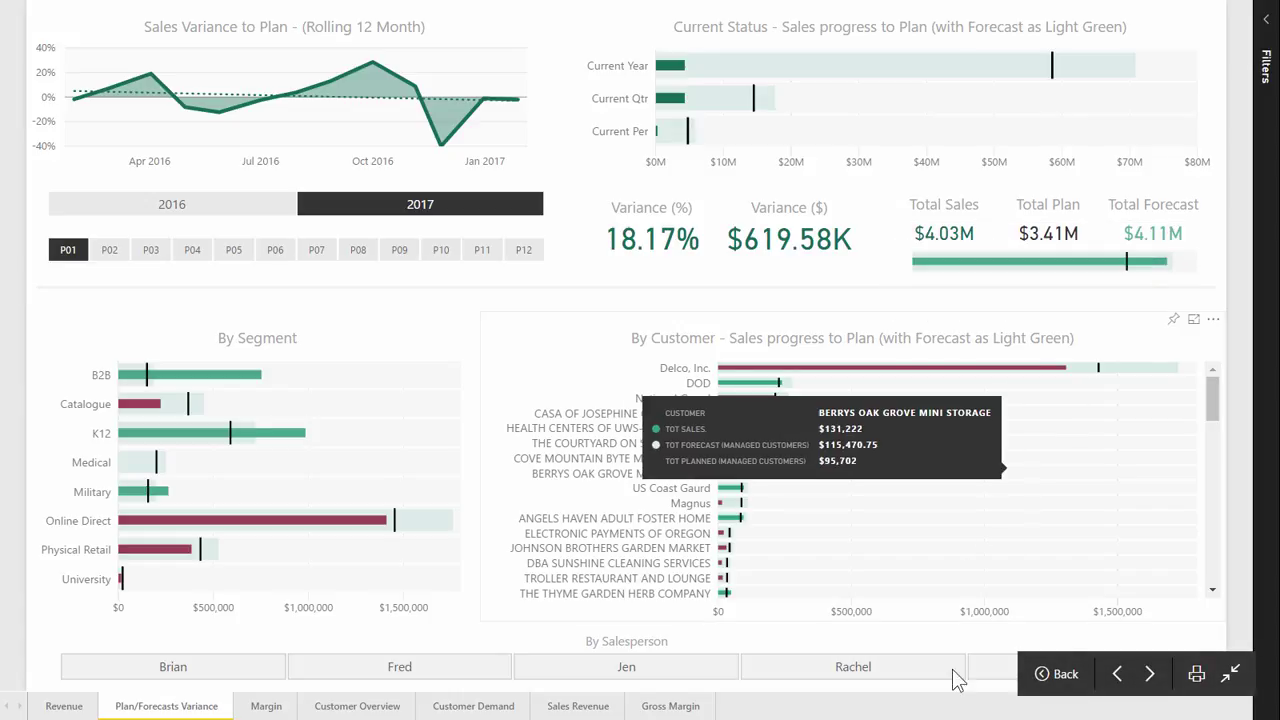
mouse_move(948, 541)
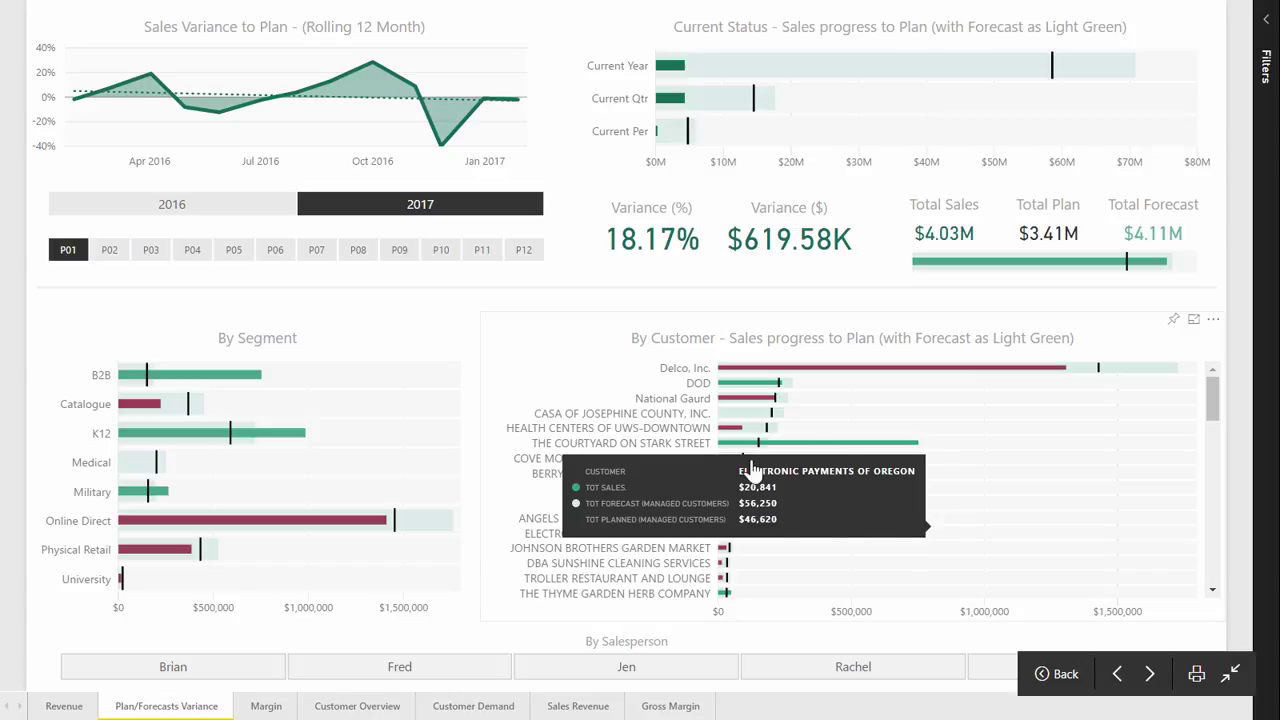
mouse_move(658, 408)
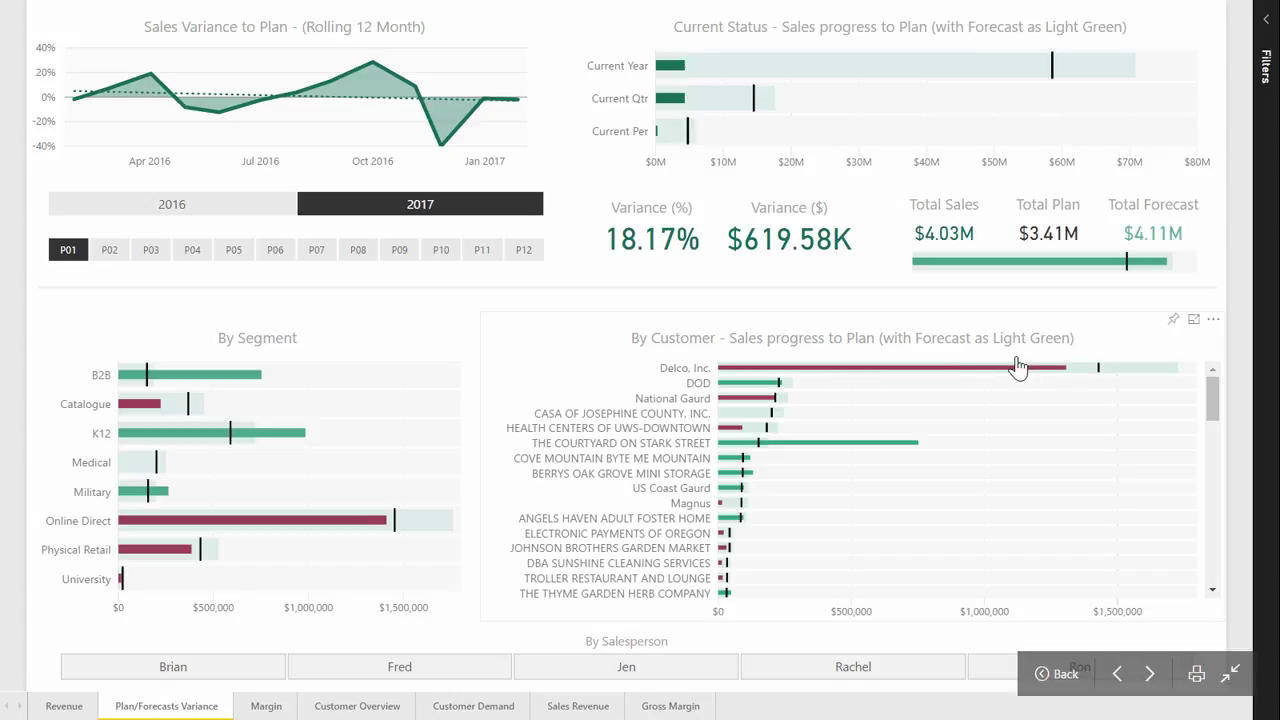
mouse_move(750, 458)
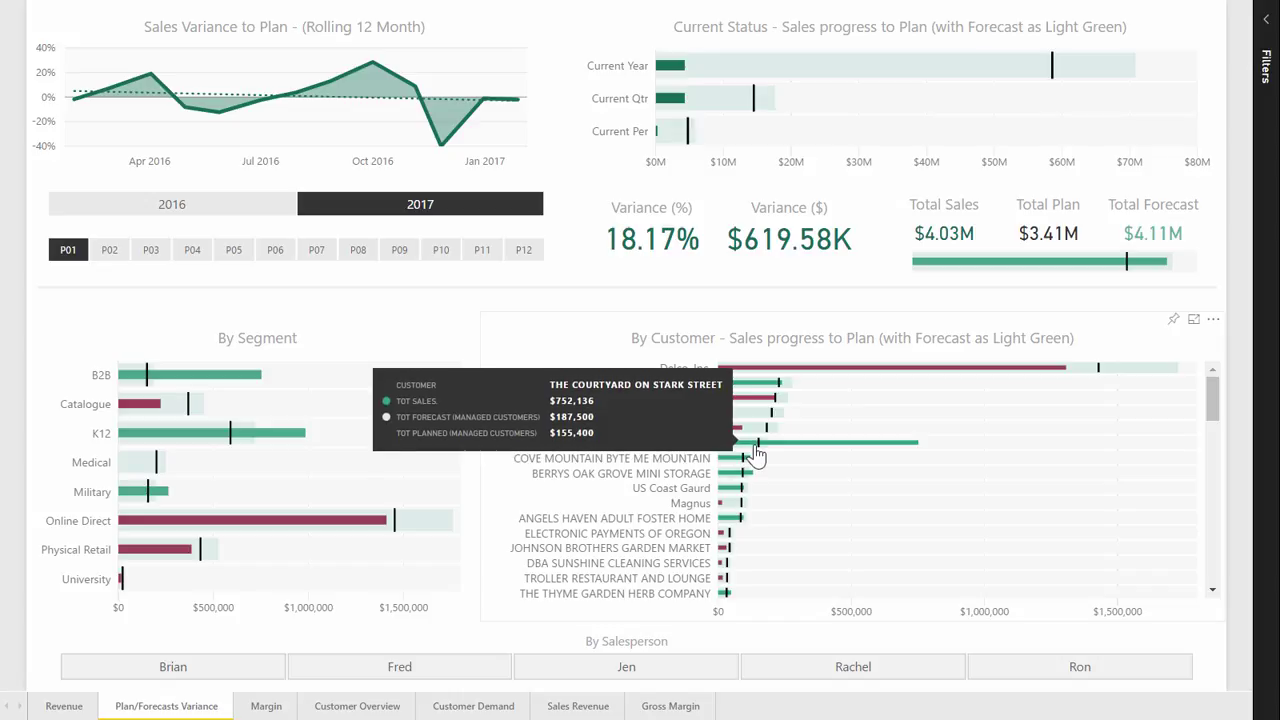
mouse_move(806, 560)
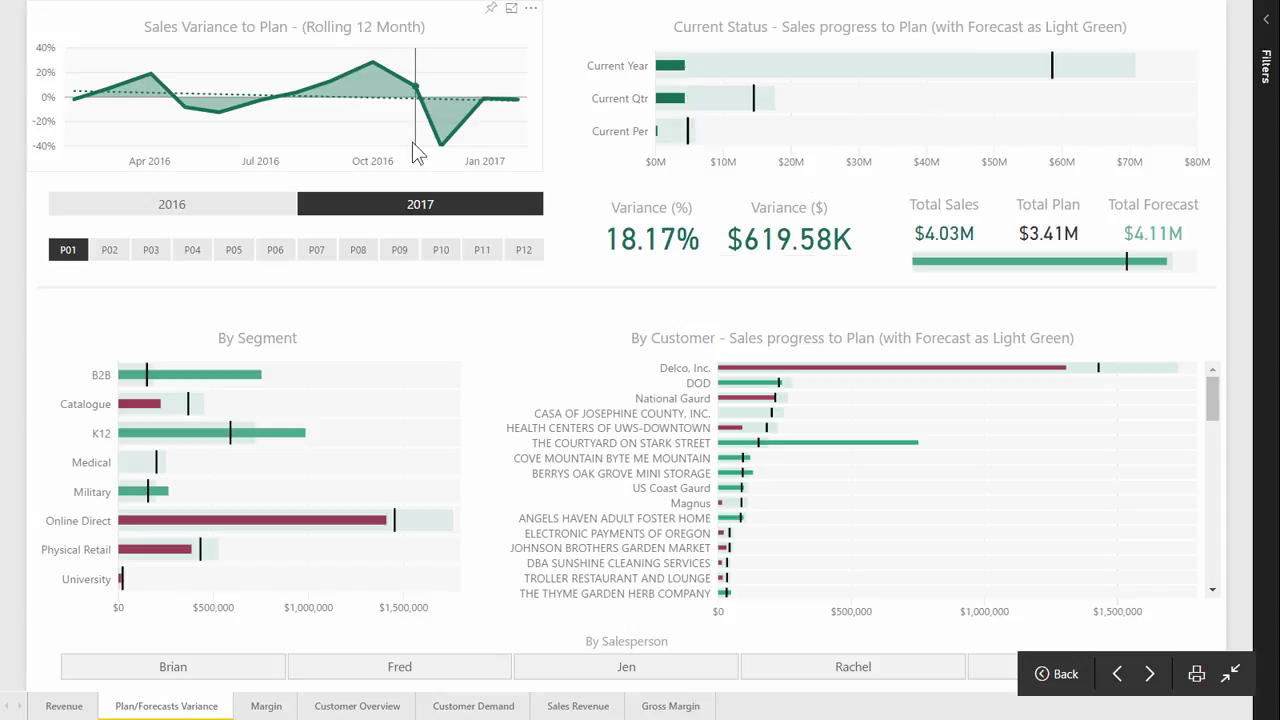
mouse_move(152, 108)
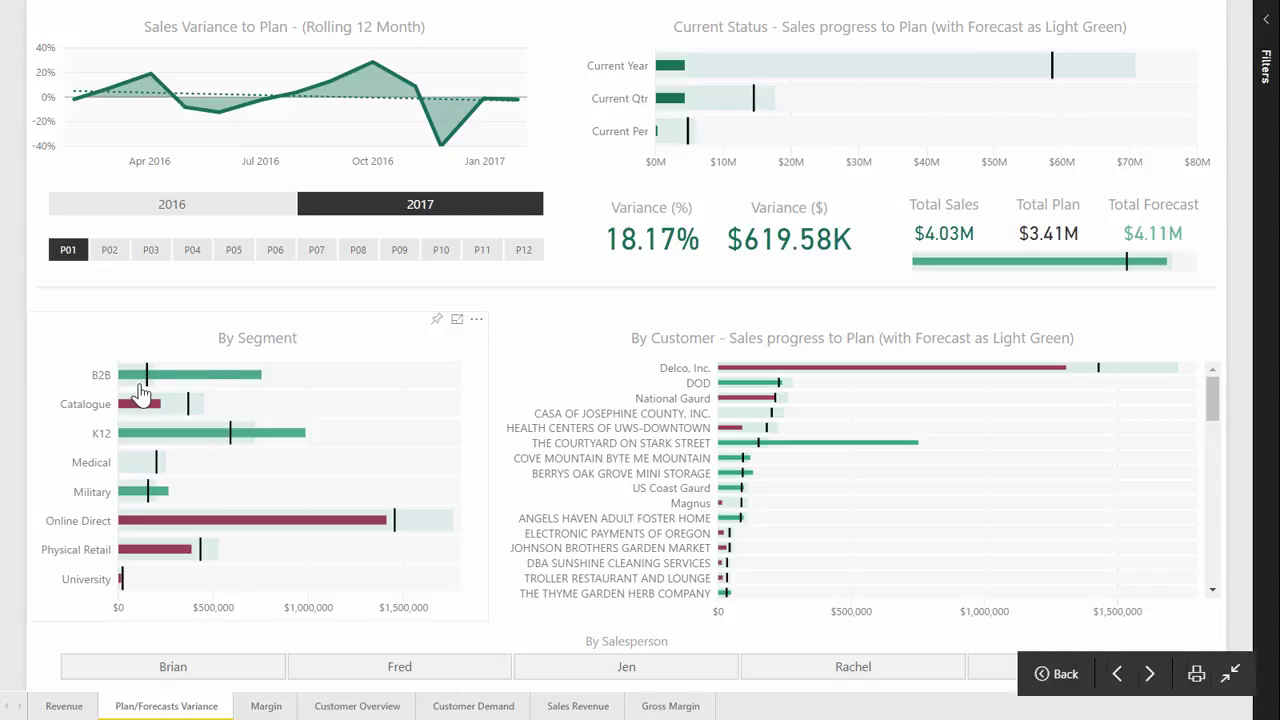
Step: Filter the plan variance page by the Catalogue segment, clear it, and do the same with the second salesperson
left_click(150, 418)
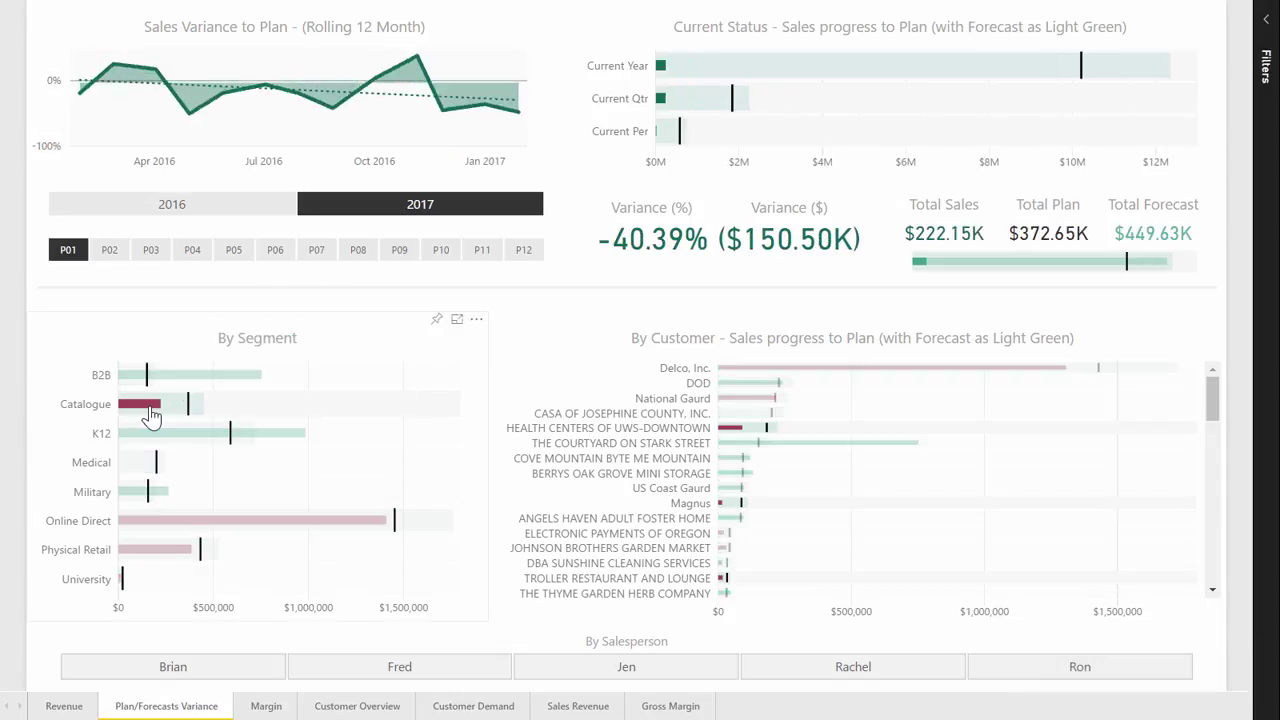
left_click(150, 418)
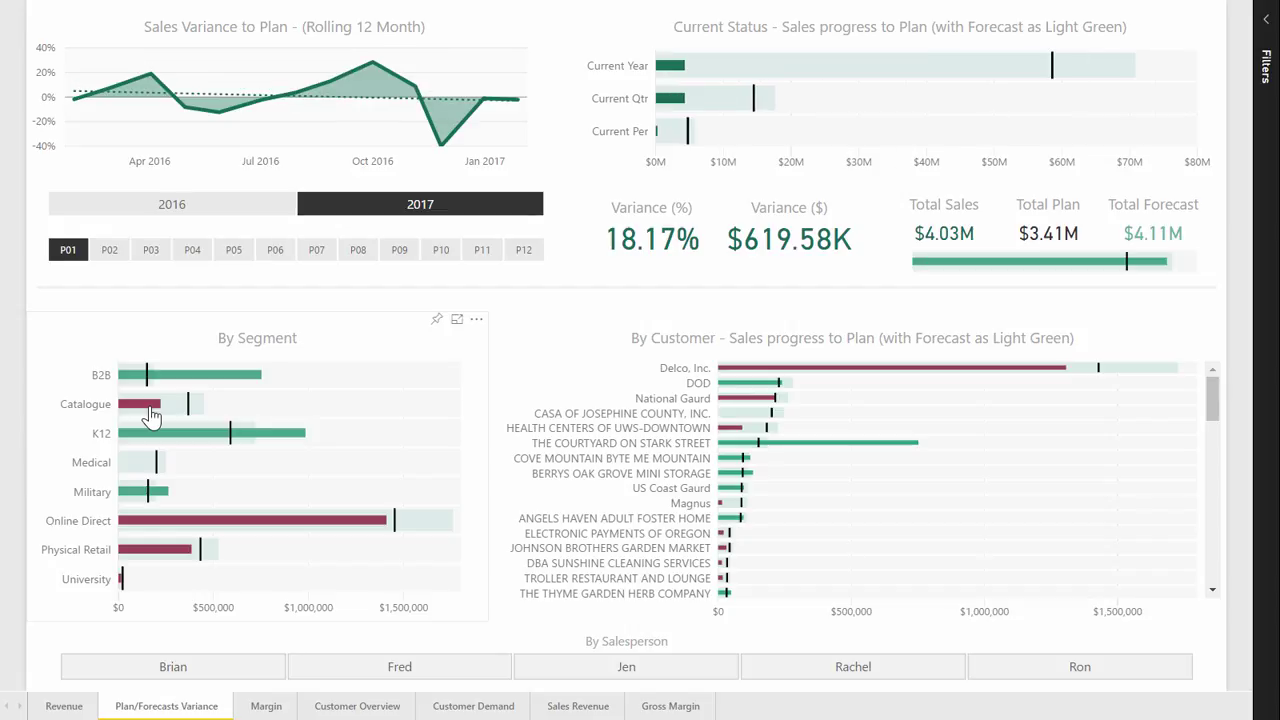
mouse_move(143, 466)
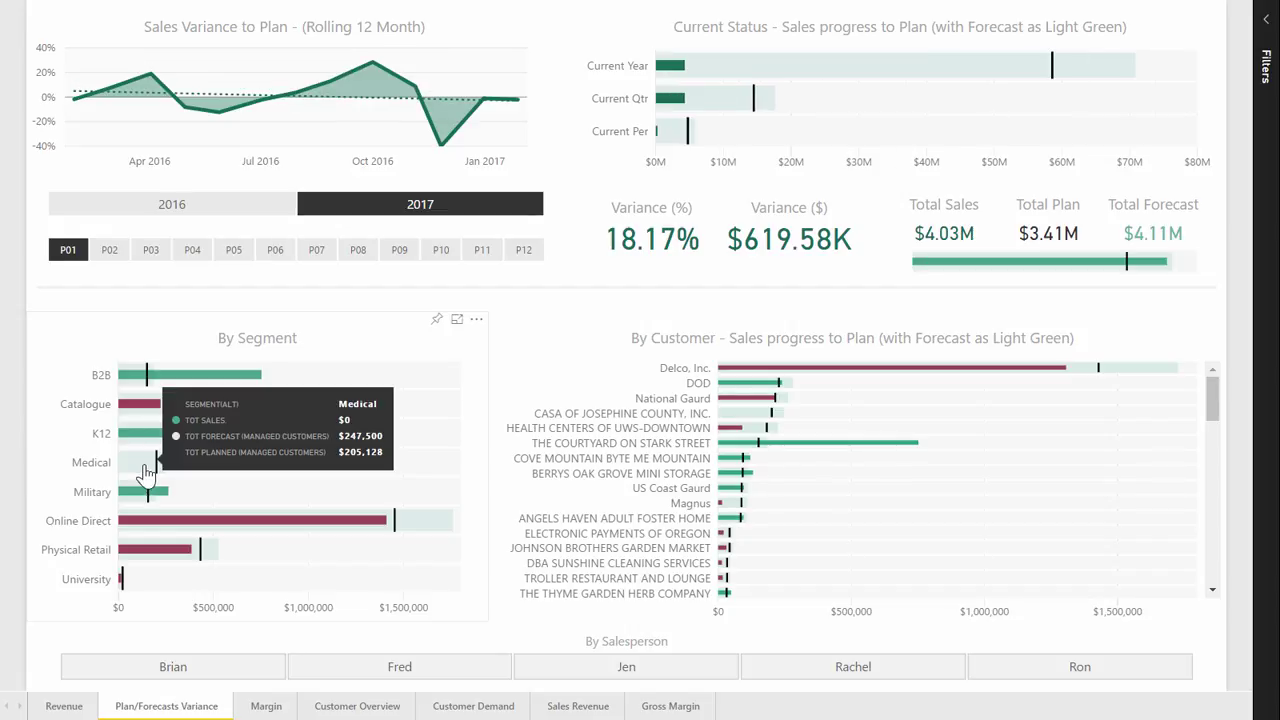
left_click(345, 682)
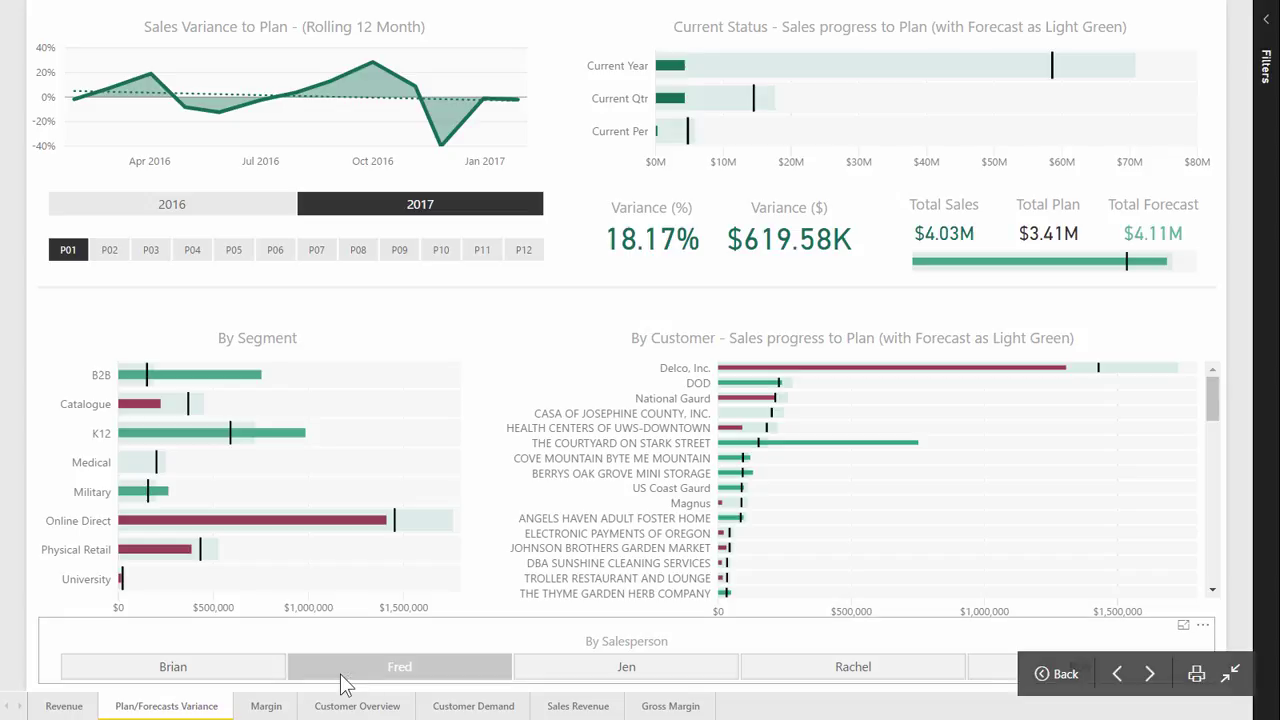
left_click(344, 683)
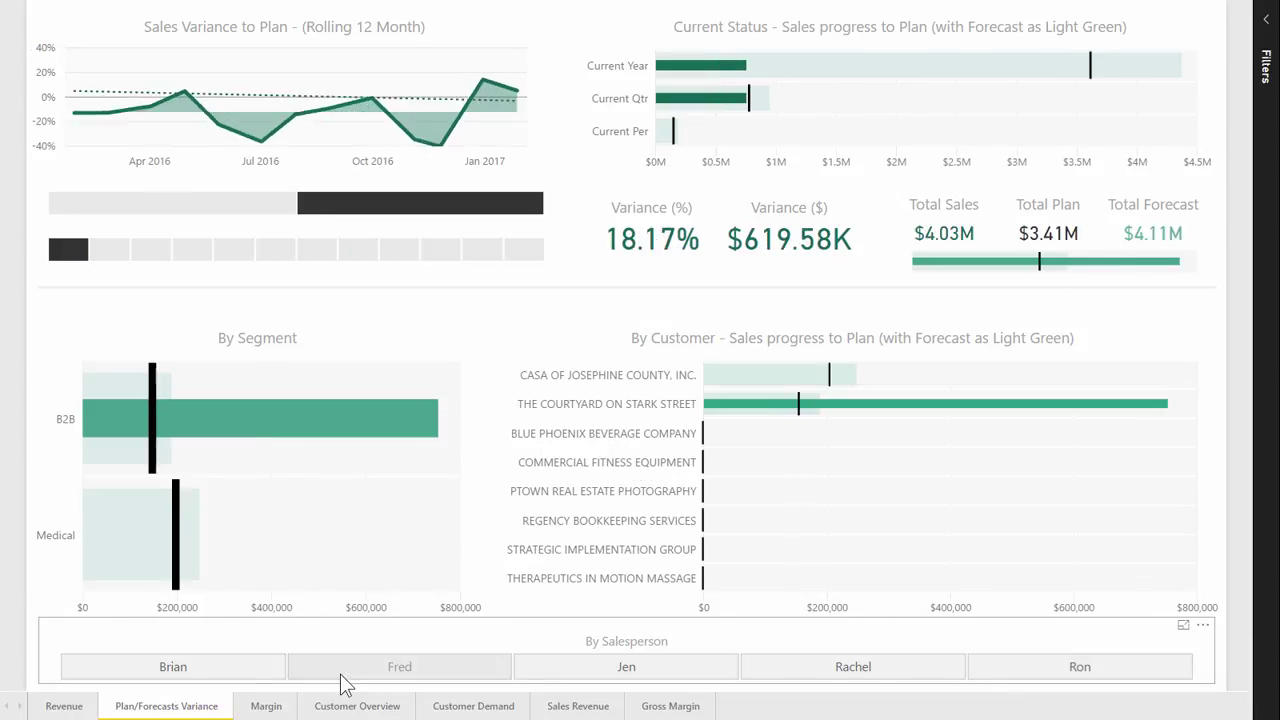
Step: On the Margin page, filter by the second salesperson's bar, switch to the fifth salesperson's bar, and clear the selection
left_click(266, 706)
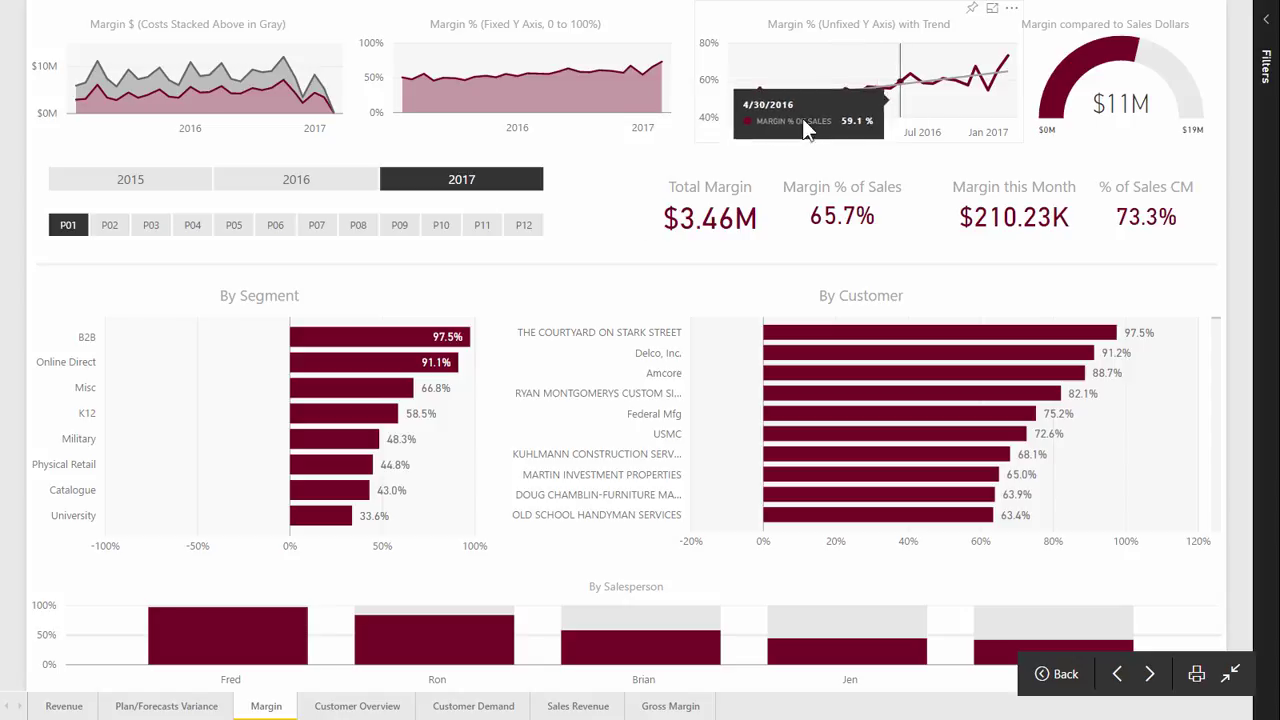
left_click(430, 640)
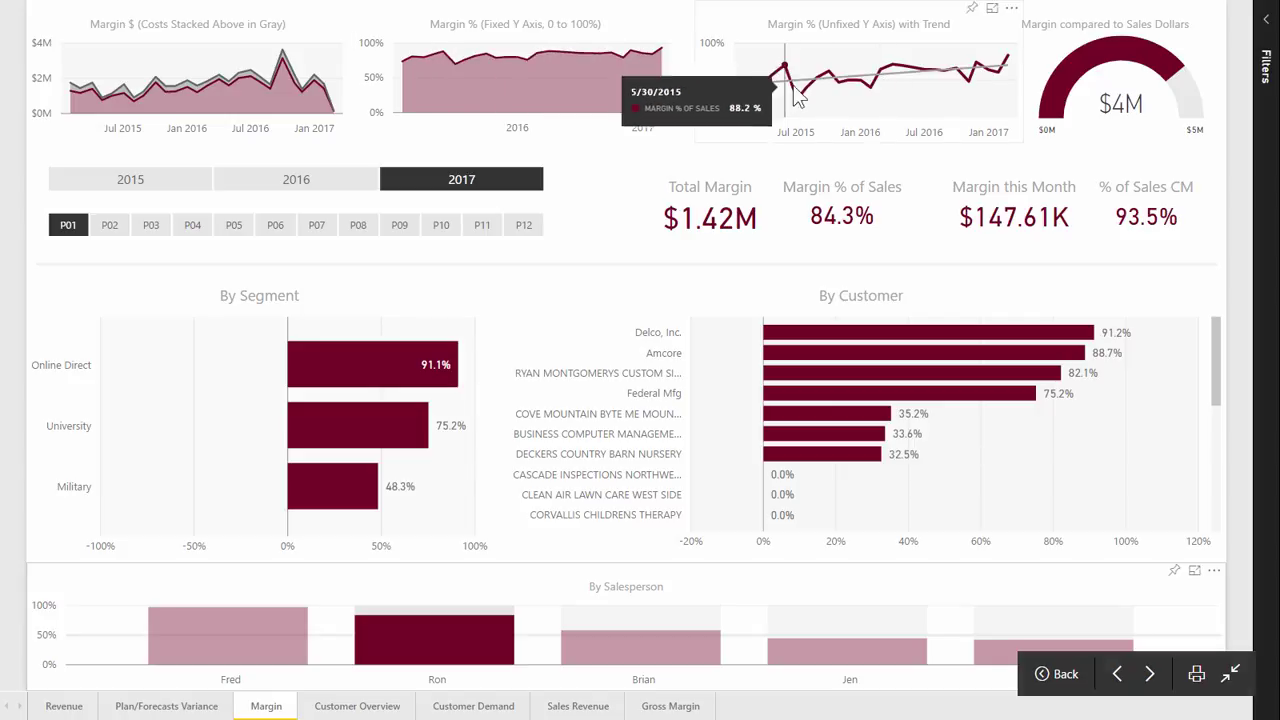
left_click(990, 647)
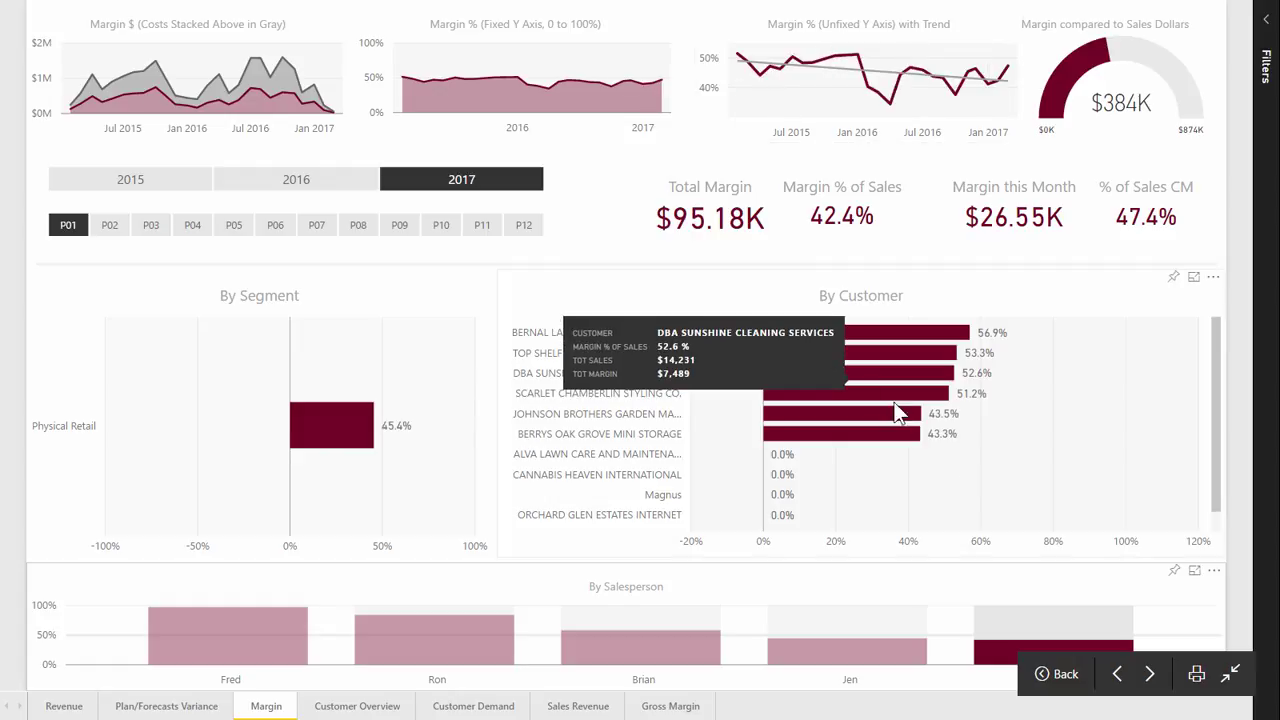
left_click(1011, 622)
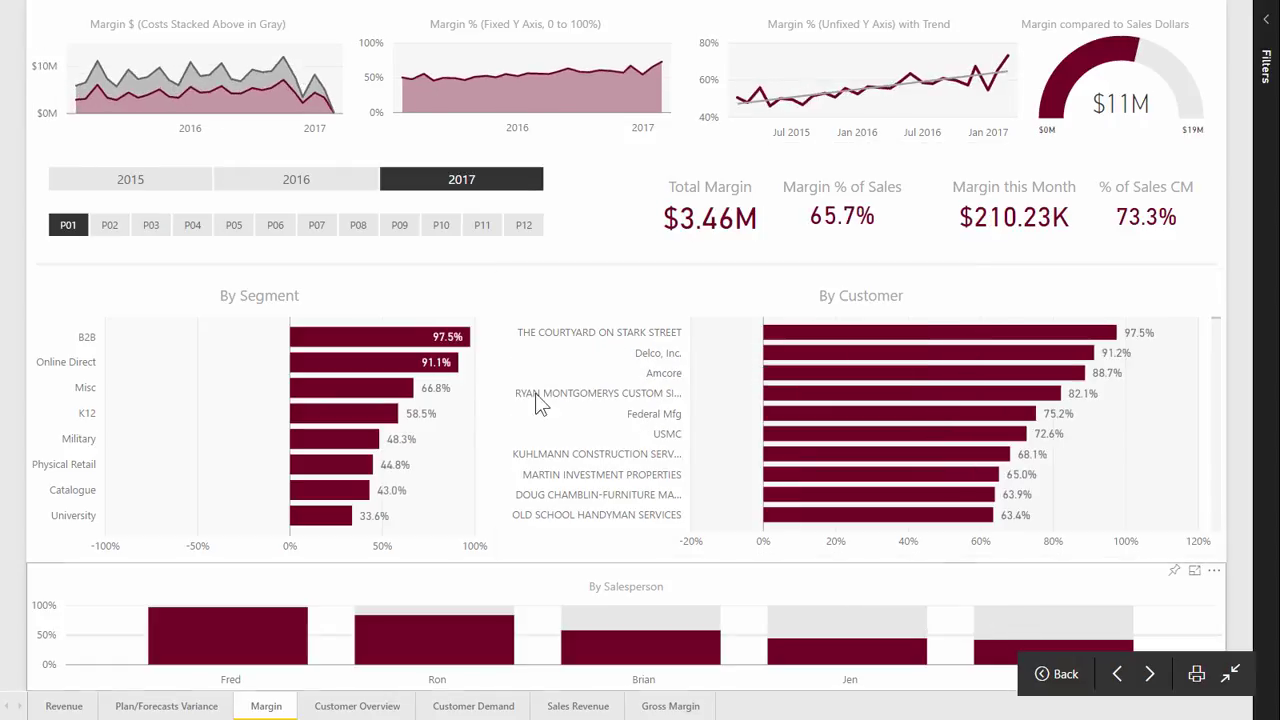
Step: Filter the Margin page by the K12 segment and clear the selection
left_click(358, 414)
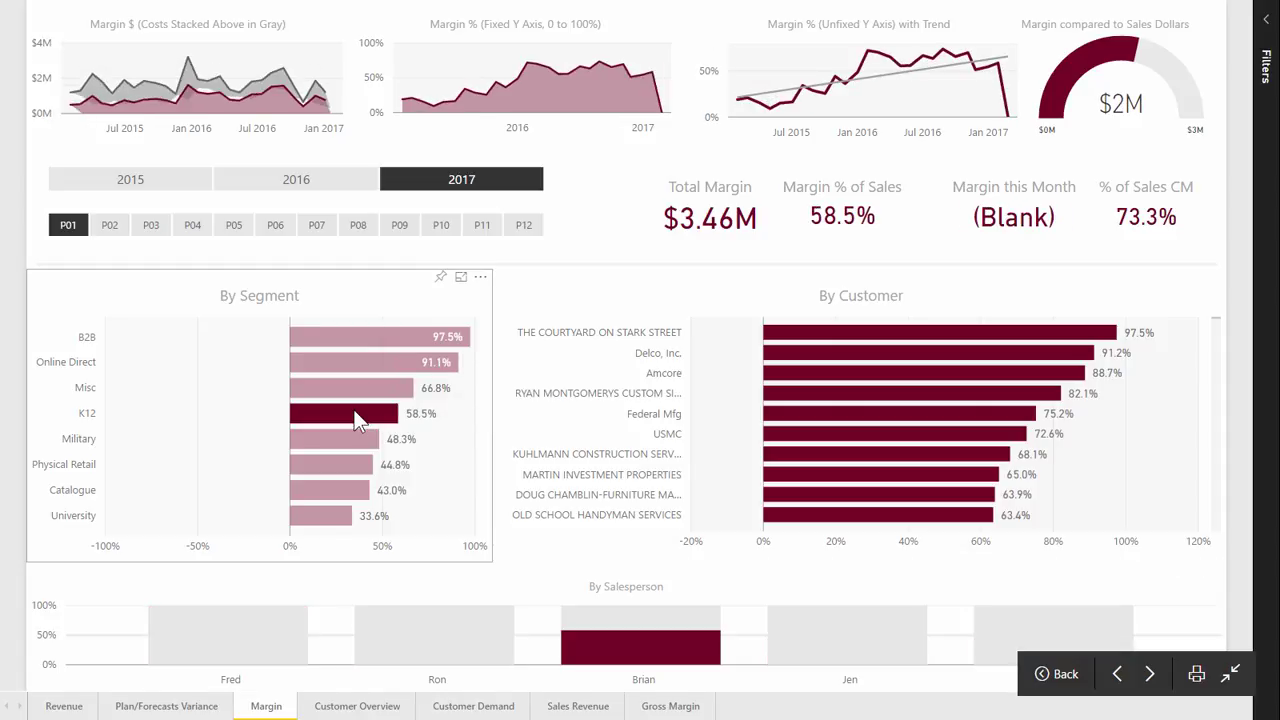
left_click(358, 414)
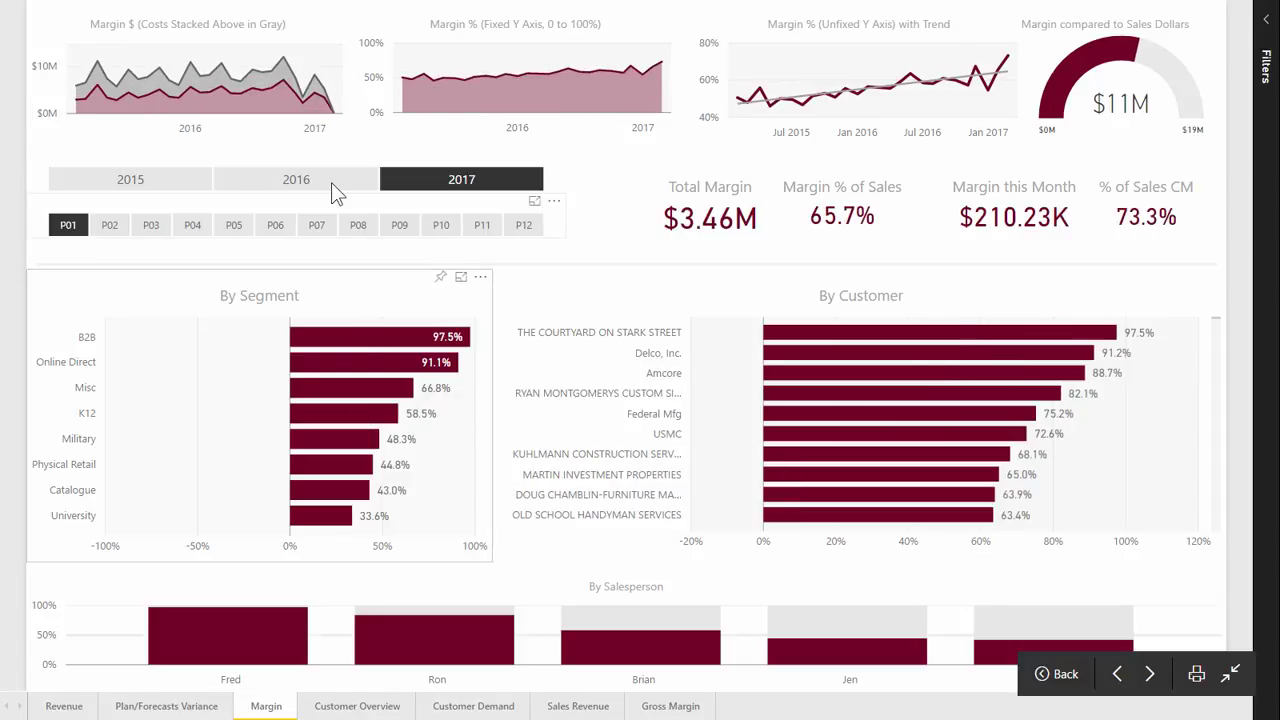
Step: Set the Margin page to year 2016, period P01, and inspect the total margin in the Margin compared to Sales Dollars gauge
left_click(326, 178)
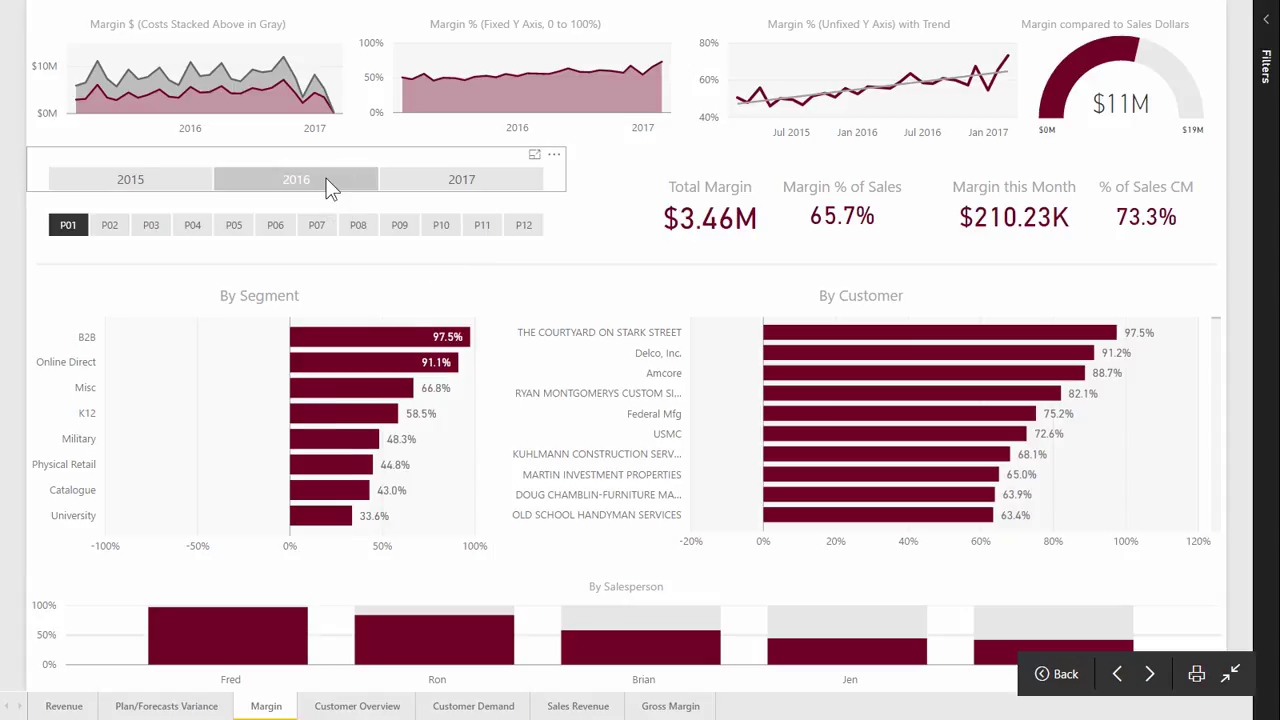
left_click(63, 225)
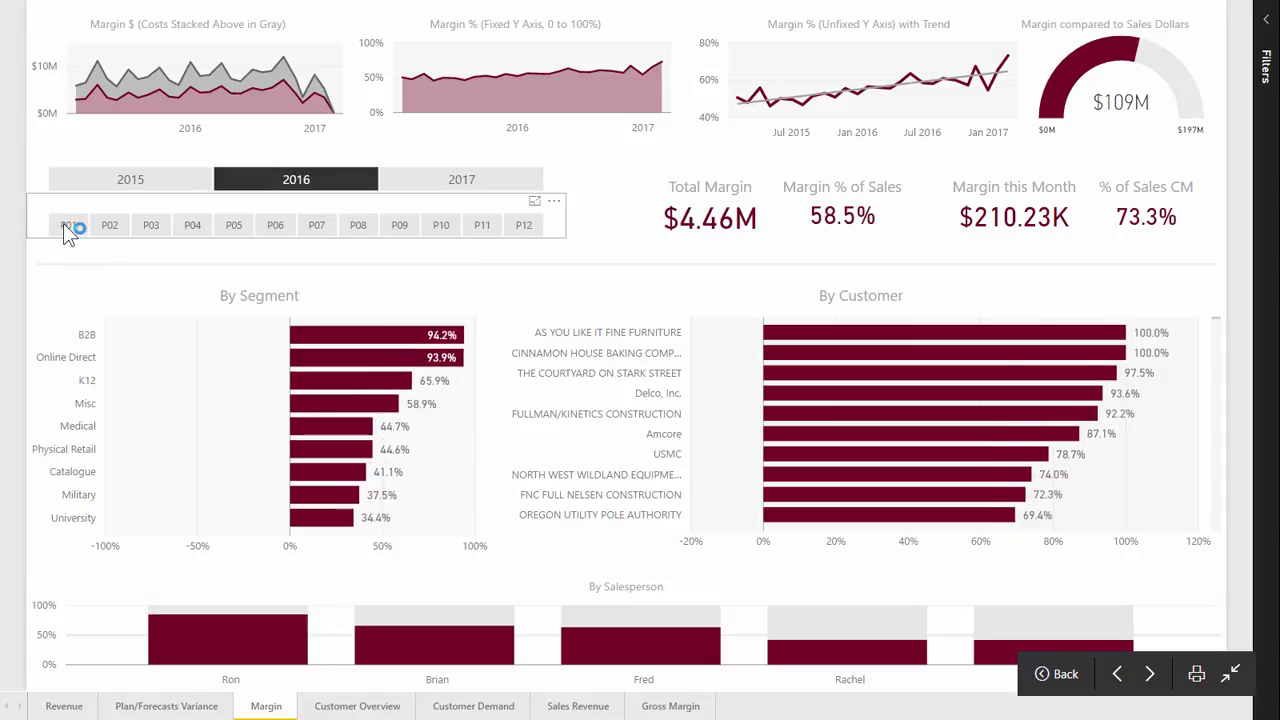
left_click(63, 225)
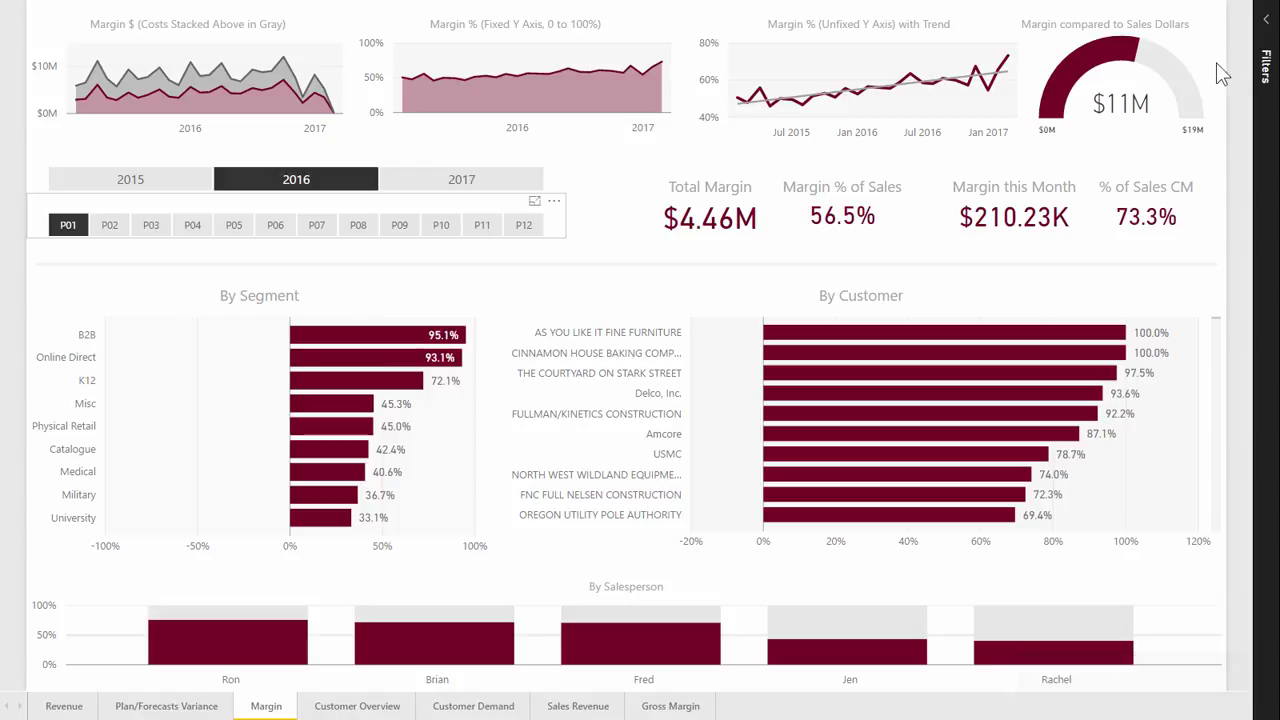
mouse_move(1122, 60)
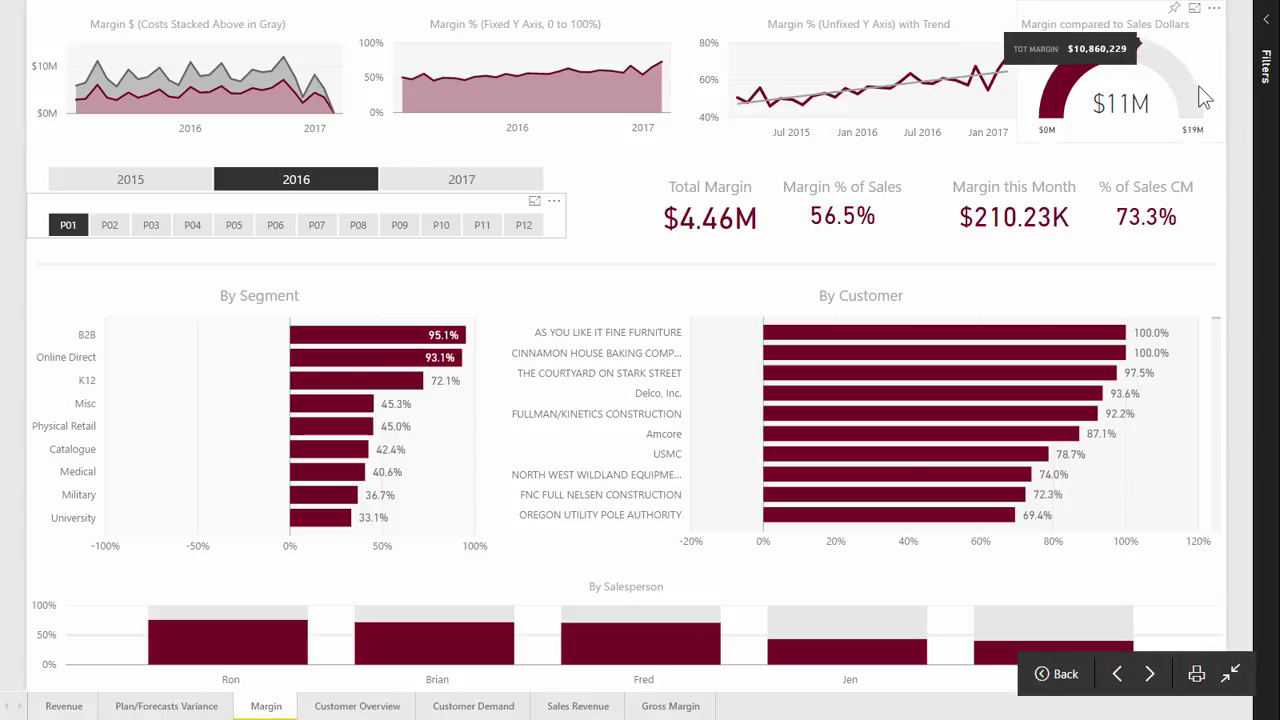
mouse_move(1062, 106)
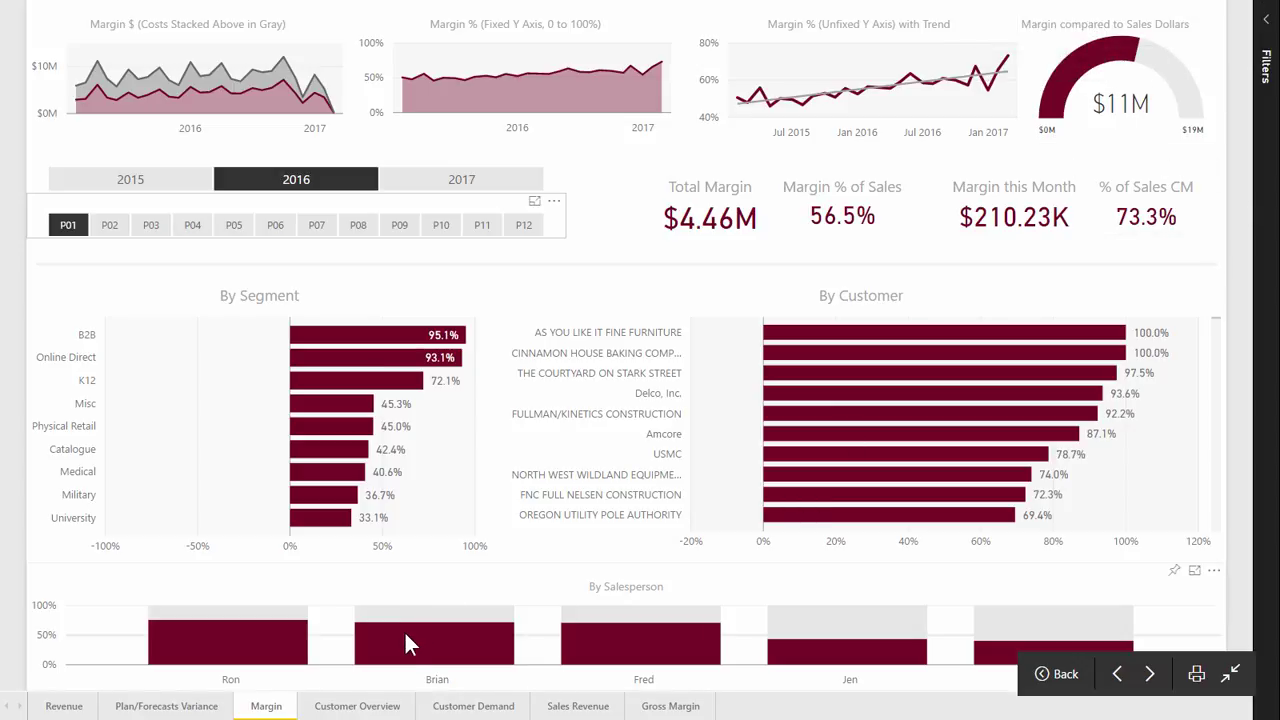
Step: Revisit the Revenue and Plan/Forecasts Variance pages and return to the Margin page
left_click(63, 707)
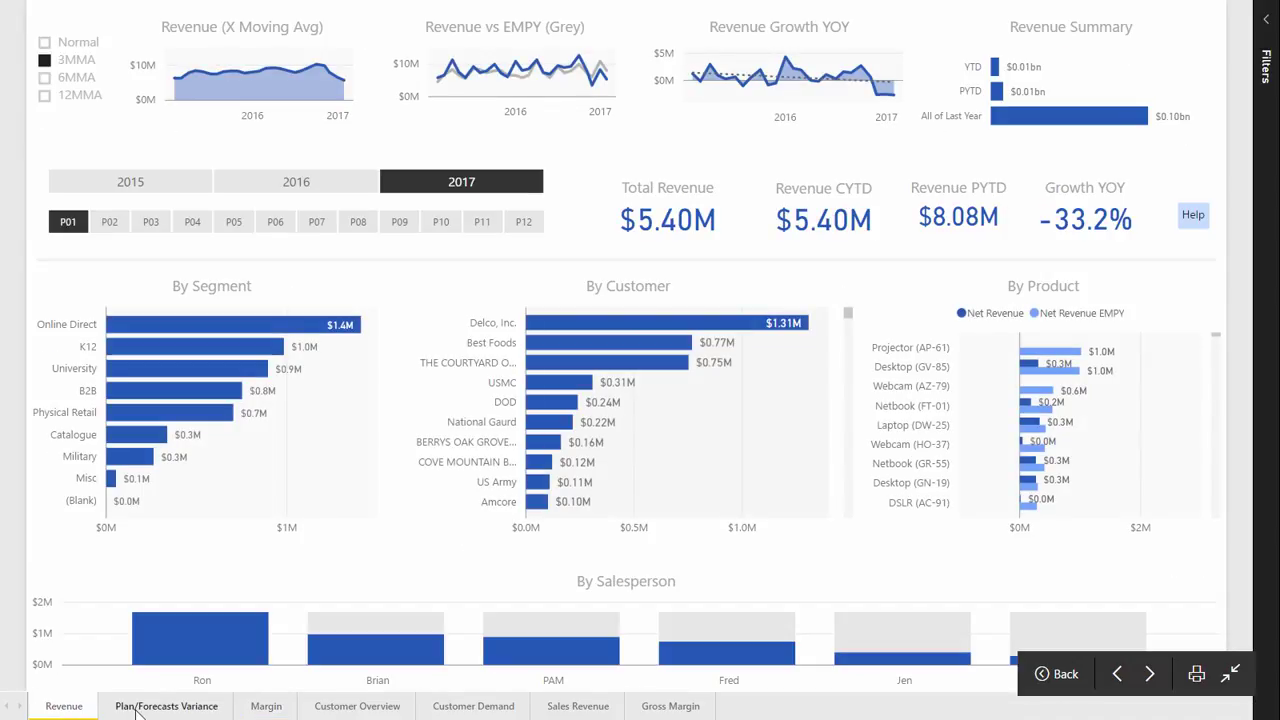
left_click(137, 710)
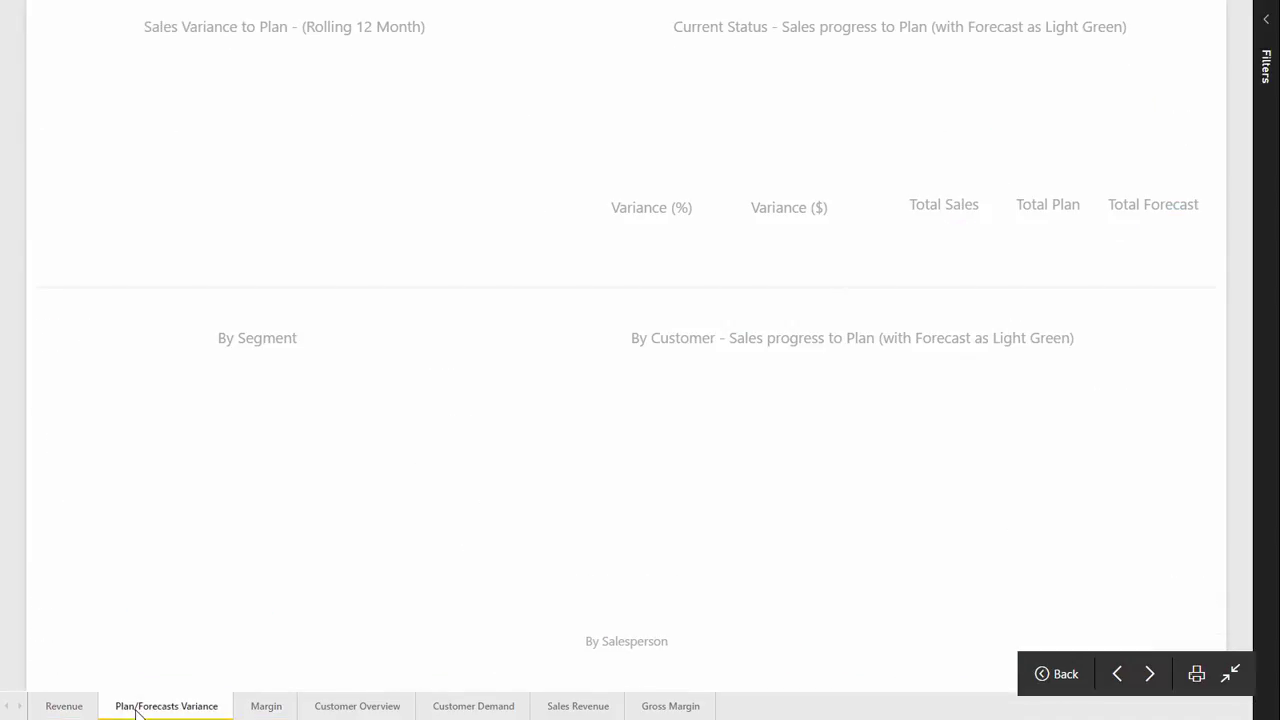
left_click(263, 707)
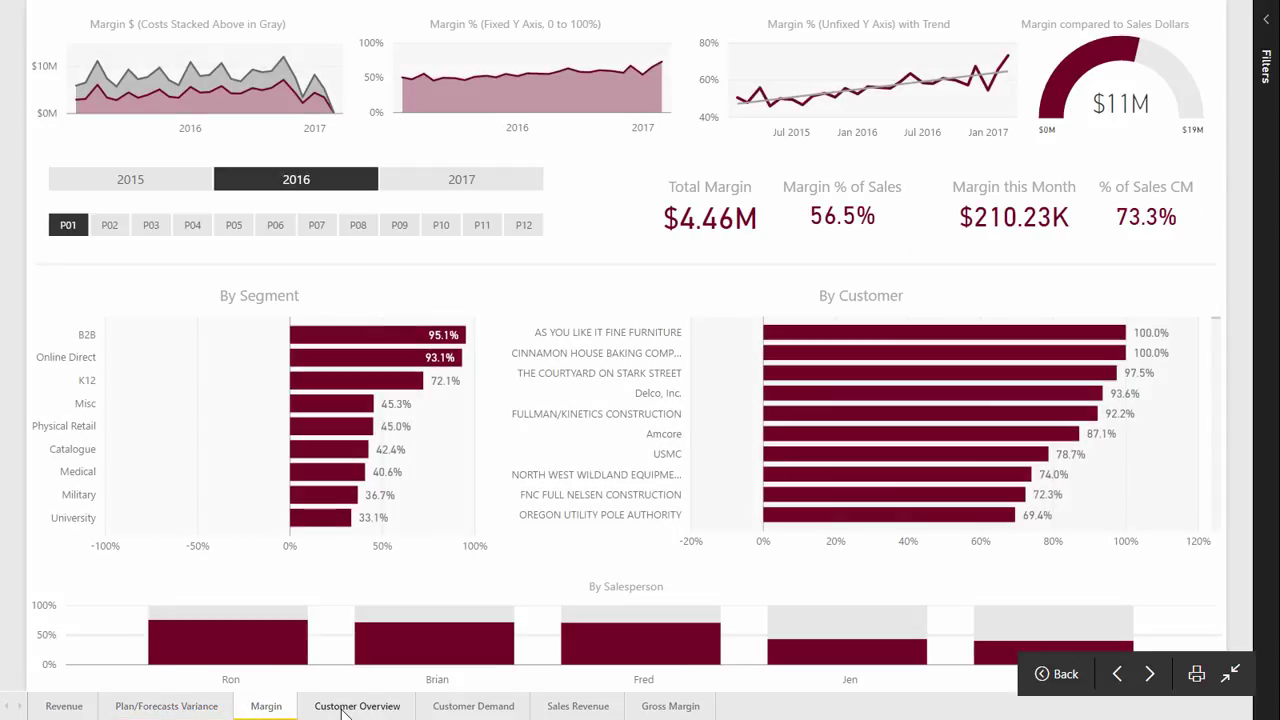
Step: Open the Customer Overview page and look through the customer table down to its last rows
left_click(345, 710)
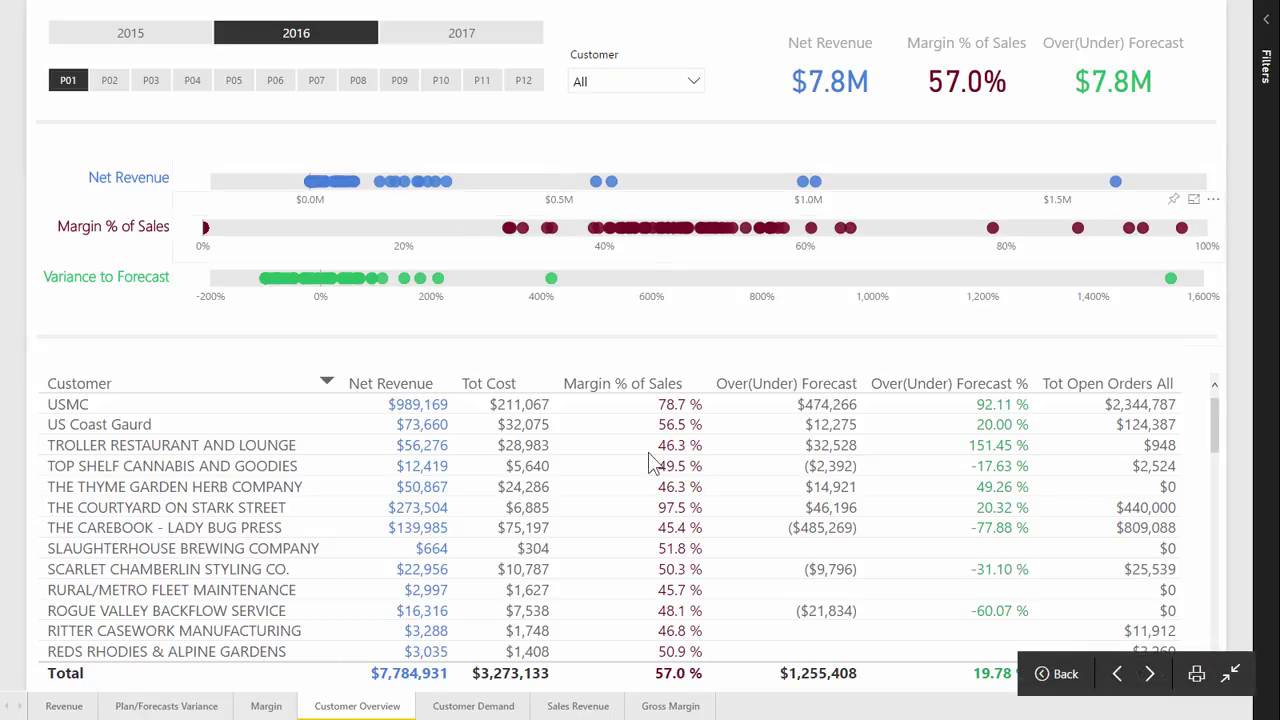
scroll(690, 590, "down", 5)
scroll(690, 590, "down", 15)
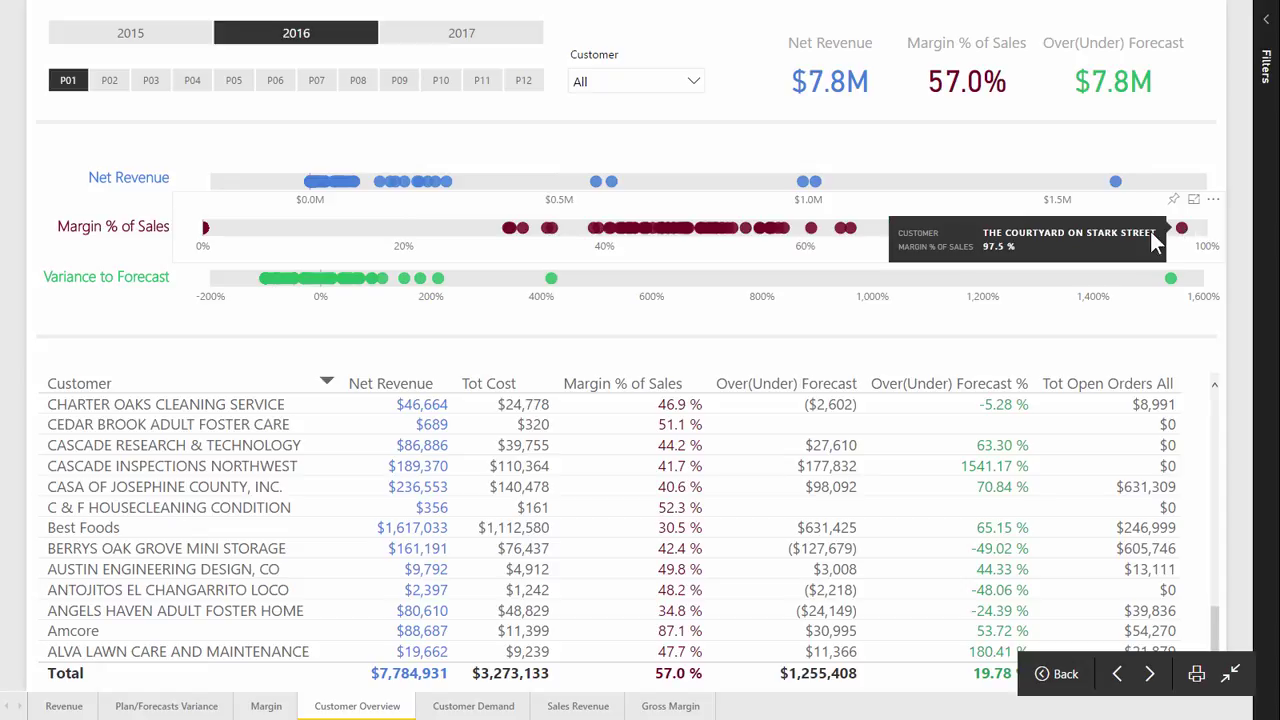
Step: Inspect individual customers' margins in the Margin % of Sales dot plot, including those at the low and high ends
mouse_move(510, 235)
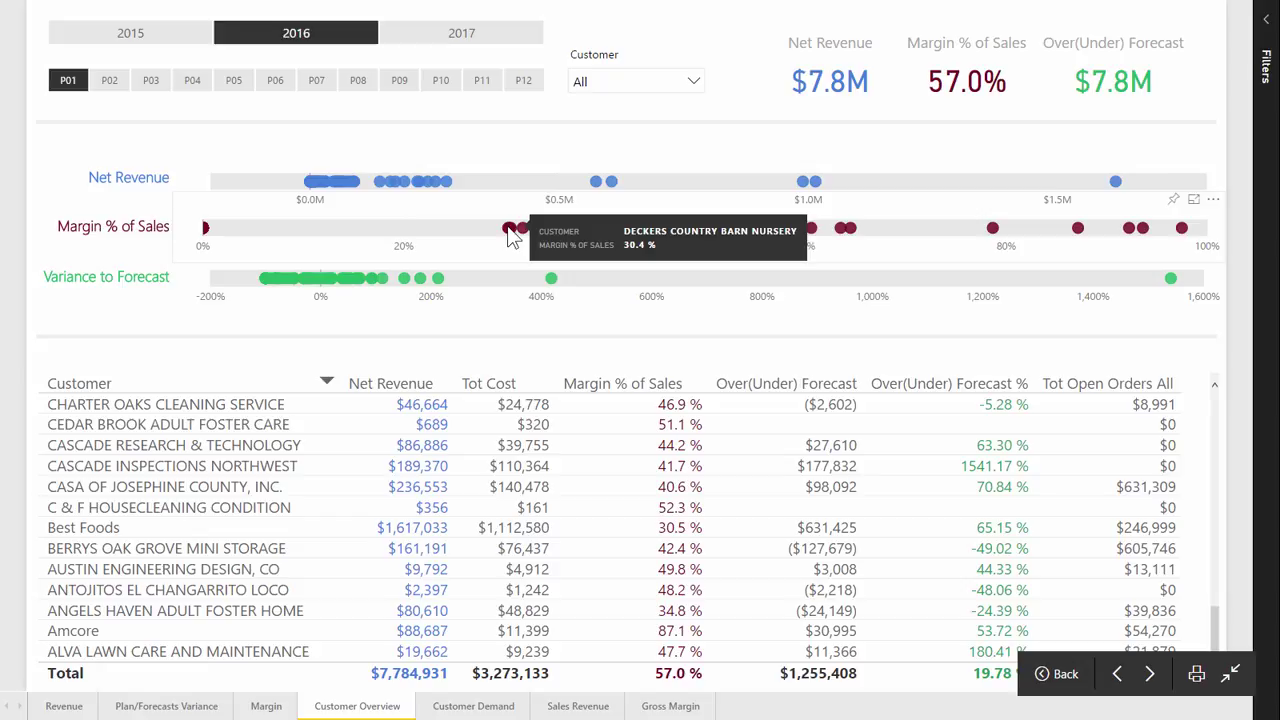
mouse_move(204, 228)
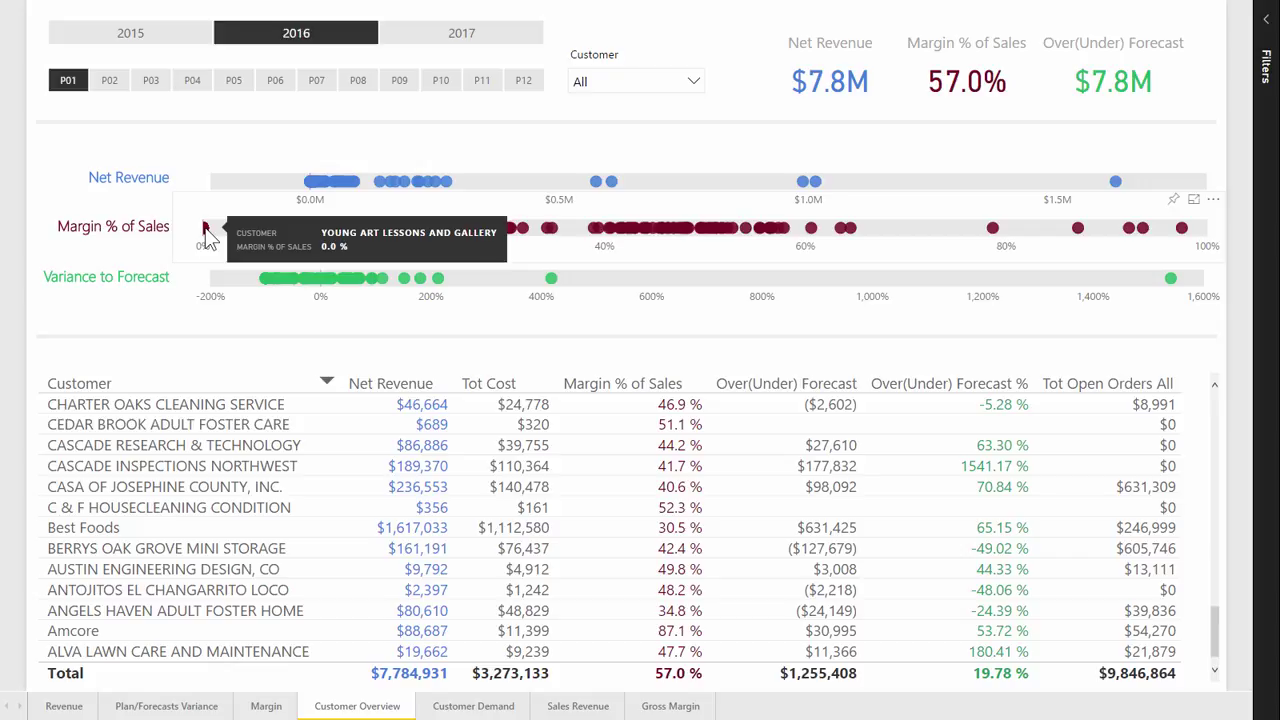
mouse_move(1085, 240)
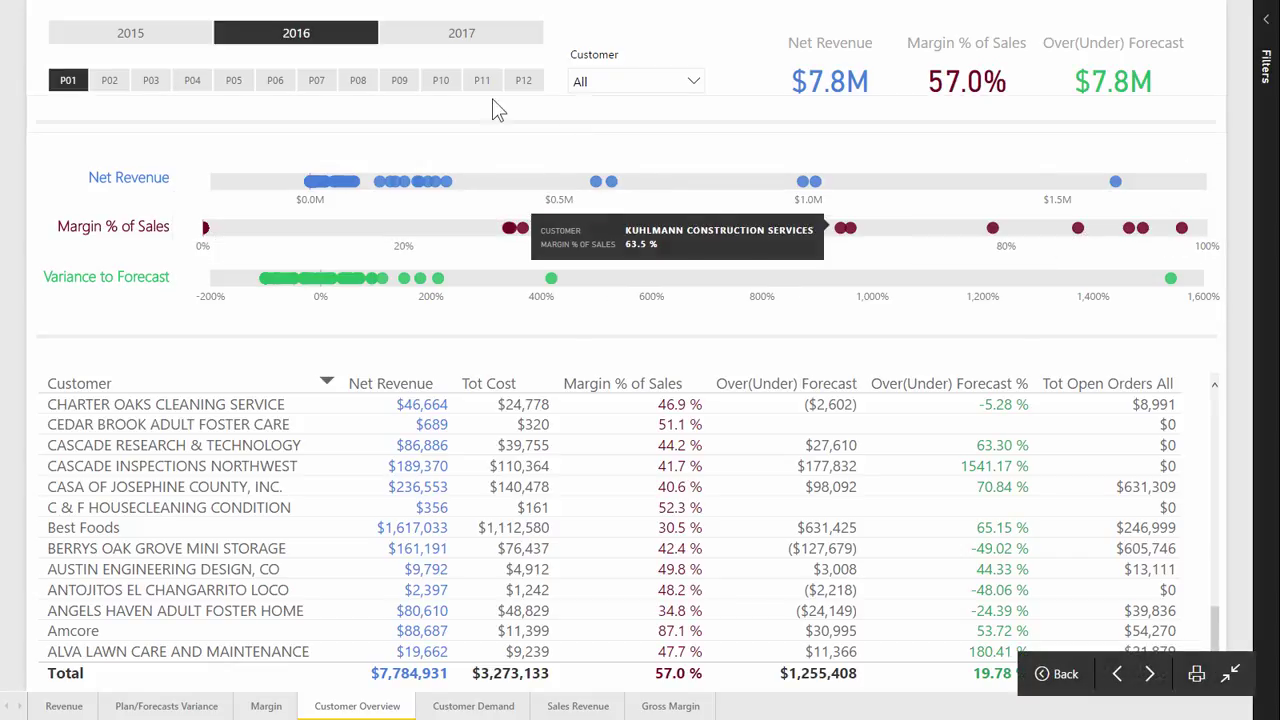
Step: Set the period to P06, filter the Customer Overview page by the customer with the highest variance to forecast, and clear that customer filter
left_click(270, 86)
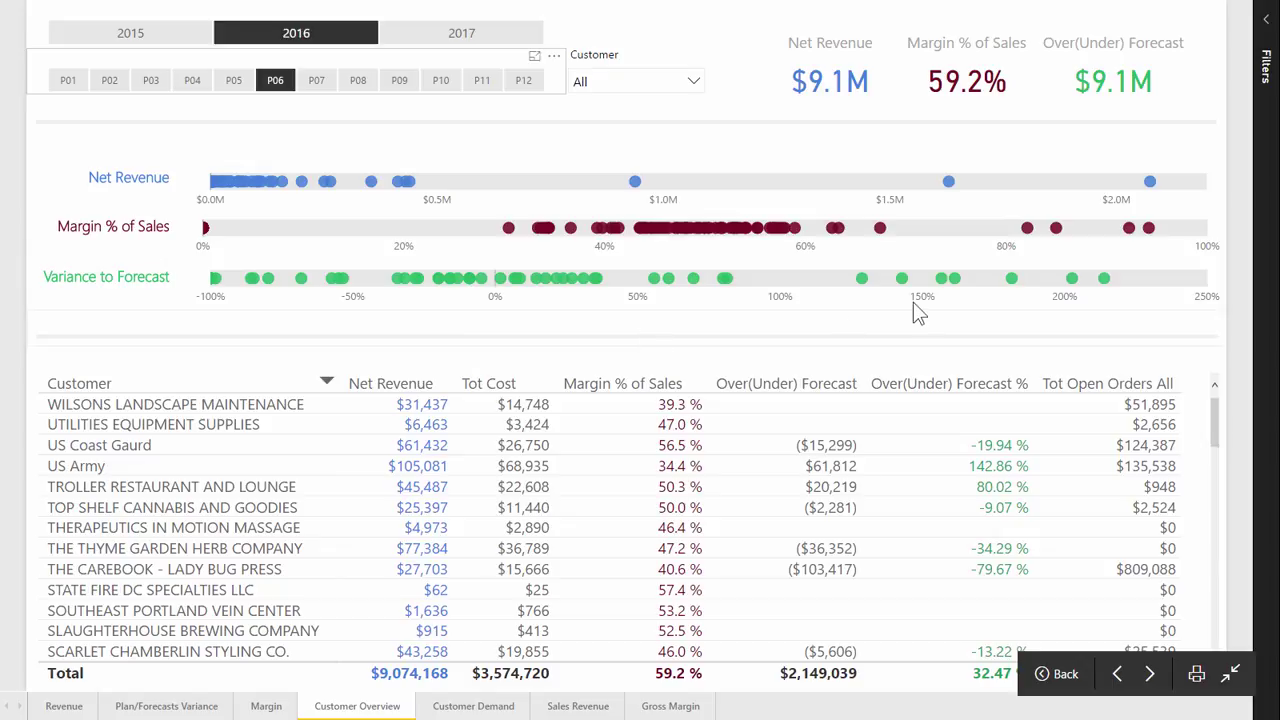
mouse_move(1106, 280)
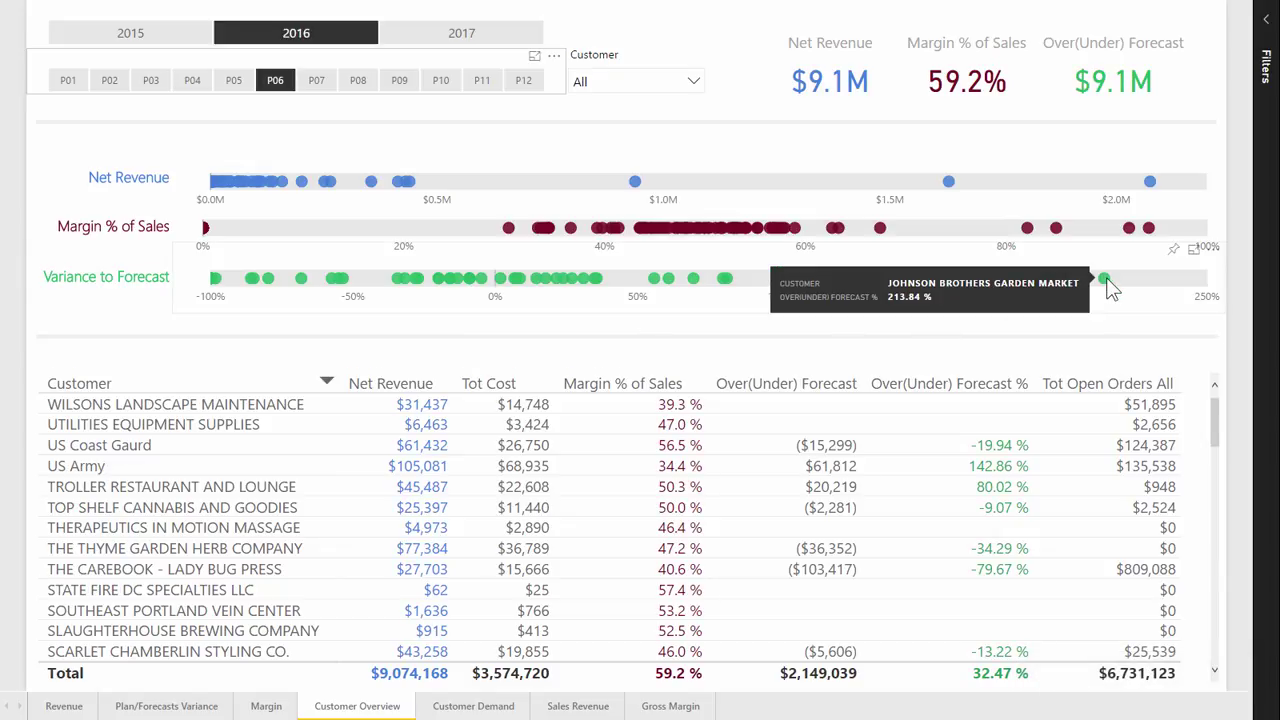
left_click(1105, 280)
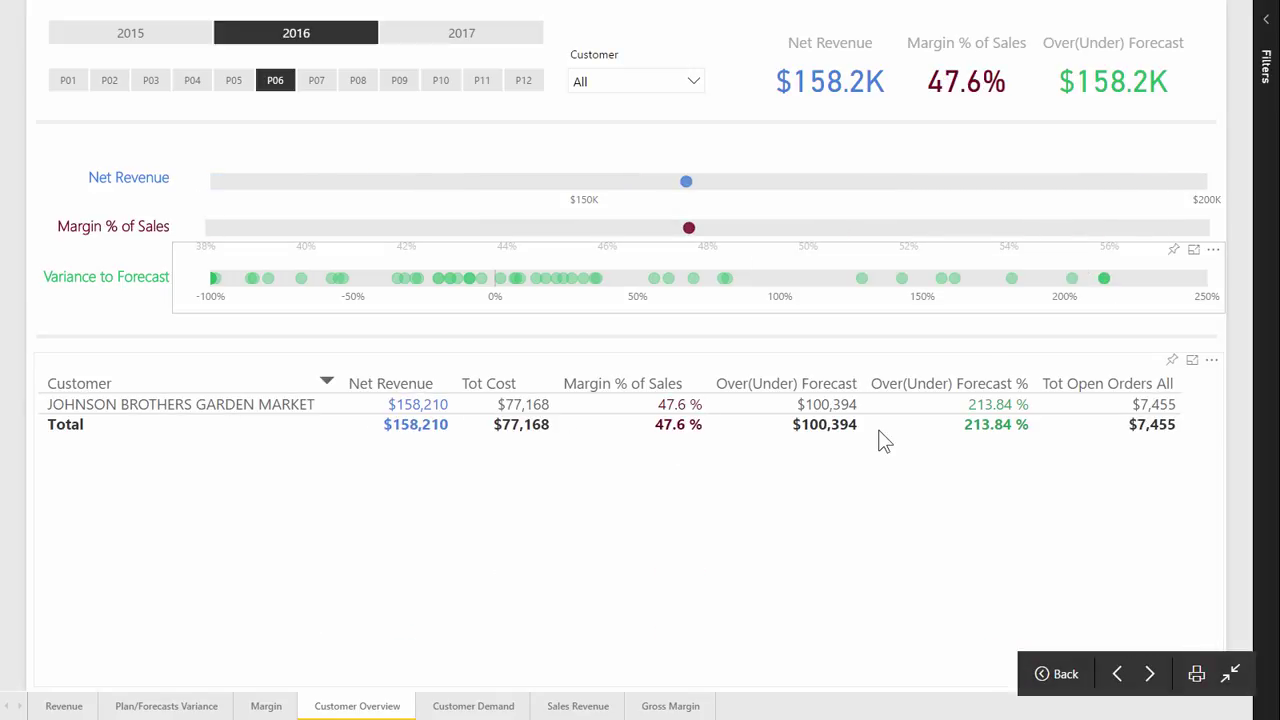
left_click(1105, 280)
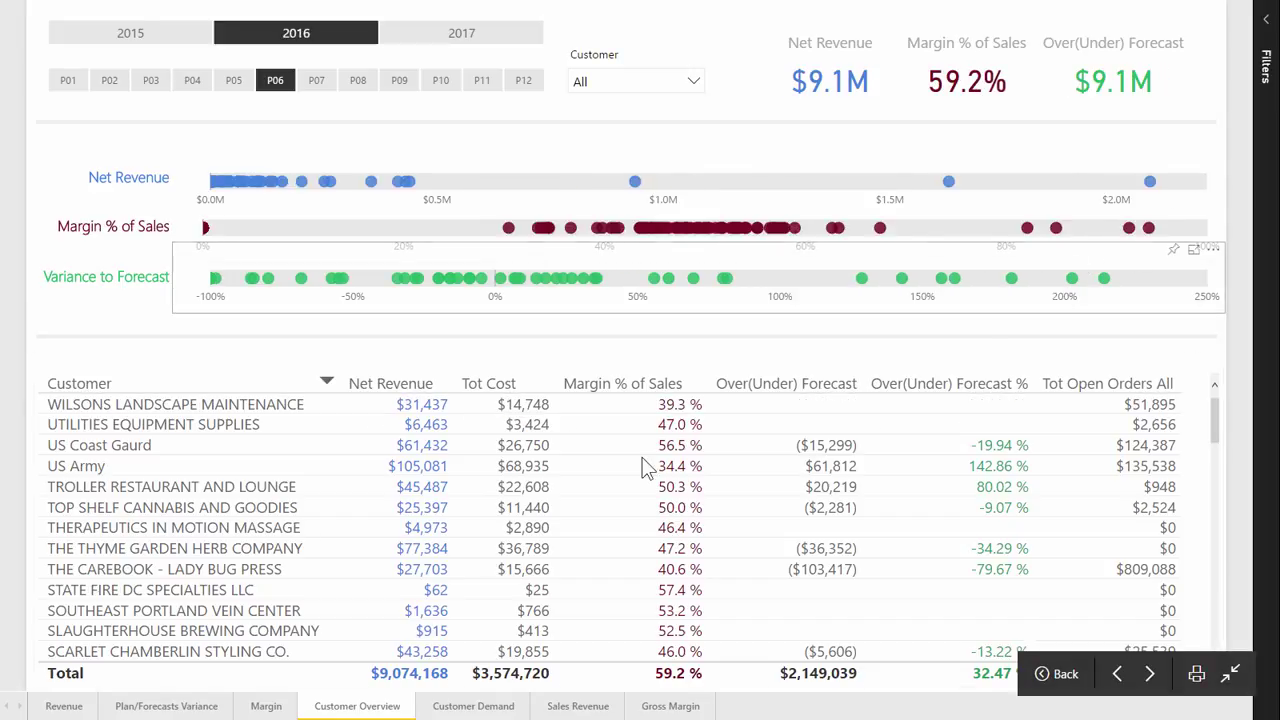
Step: View the Customer Demand page, revisit Revenue, and look at the compact Sales Revenue and Gross Margin pages
left_click(463, 706)
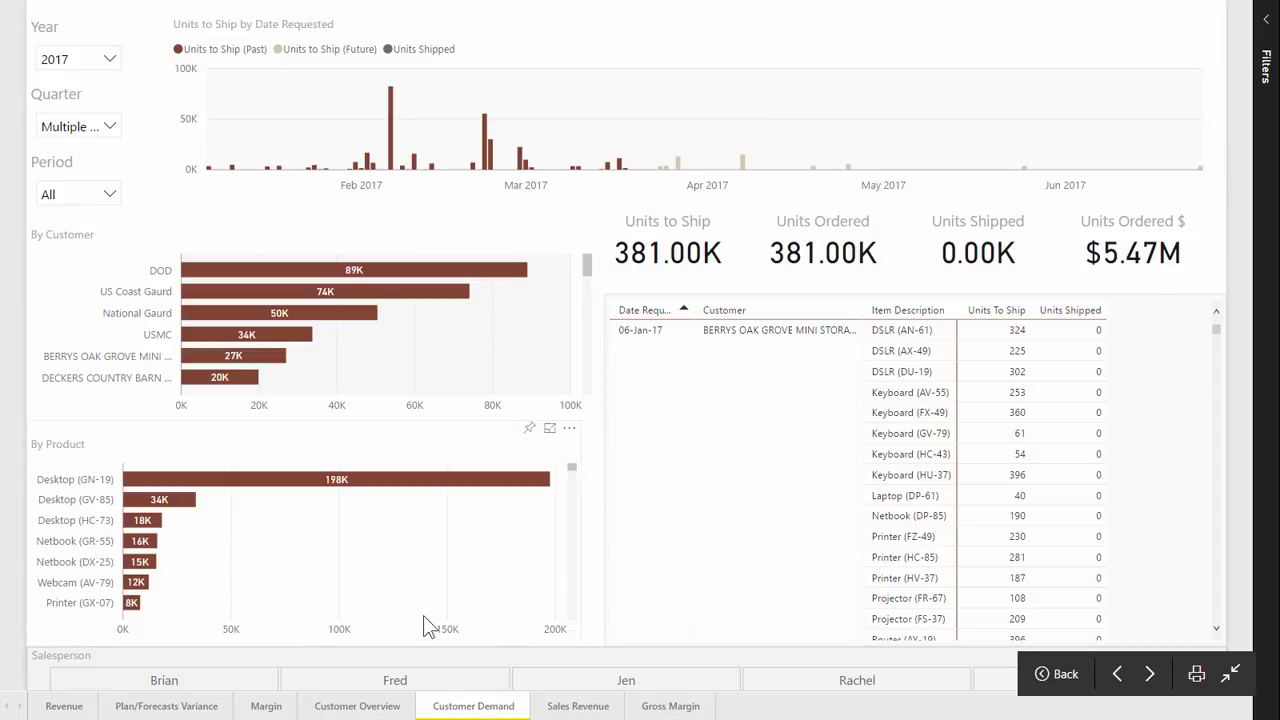
left_click(64, 706)
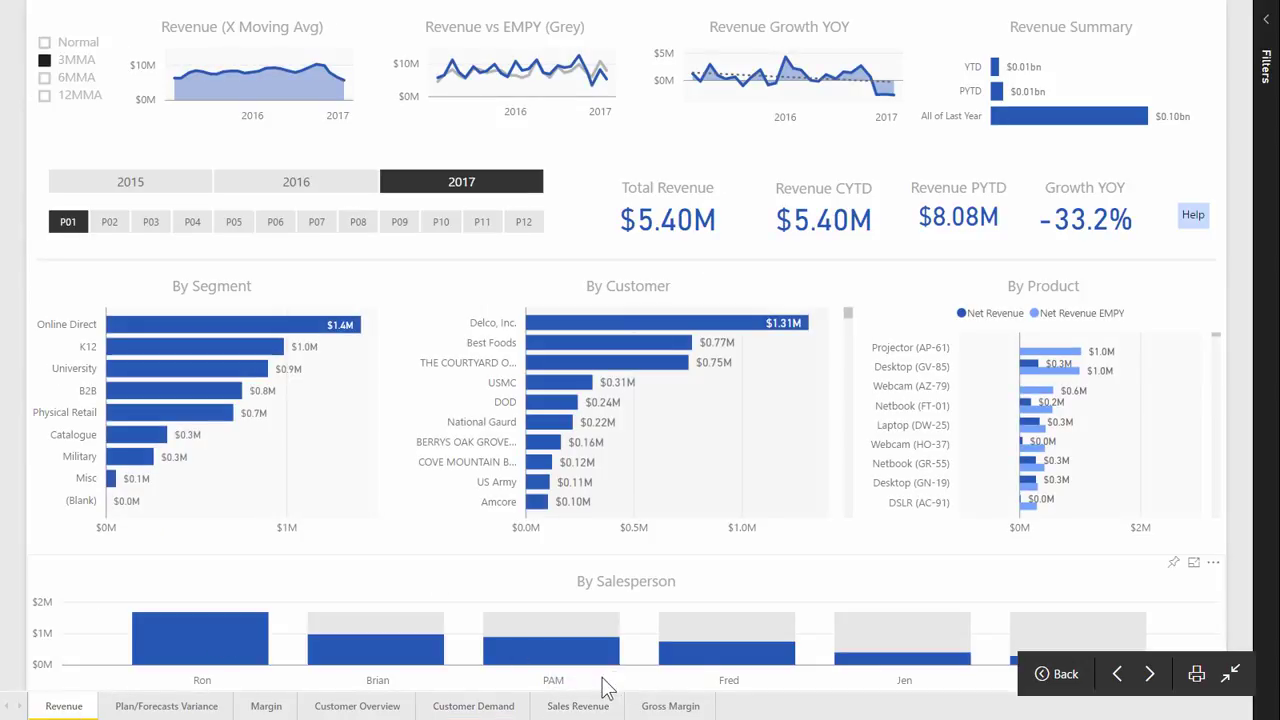
left_click(578, 706)
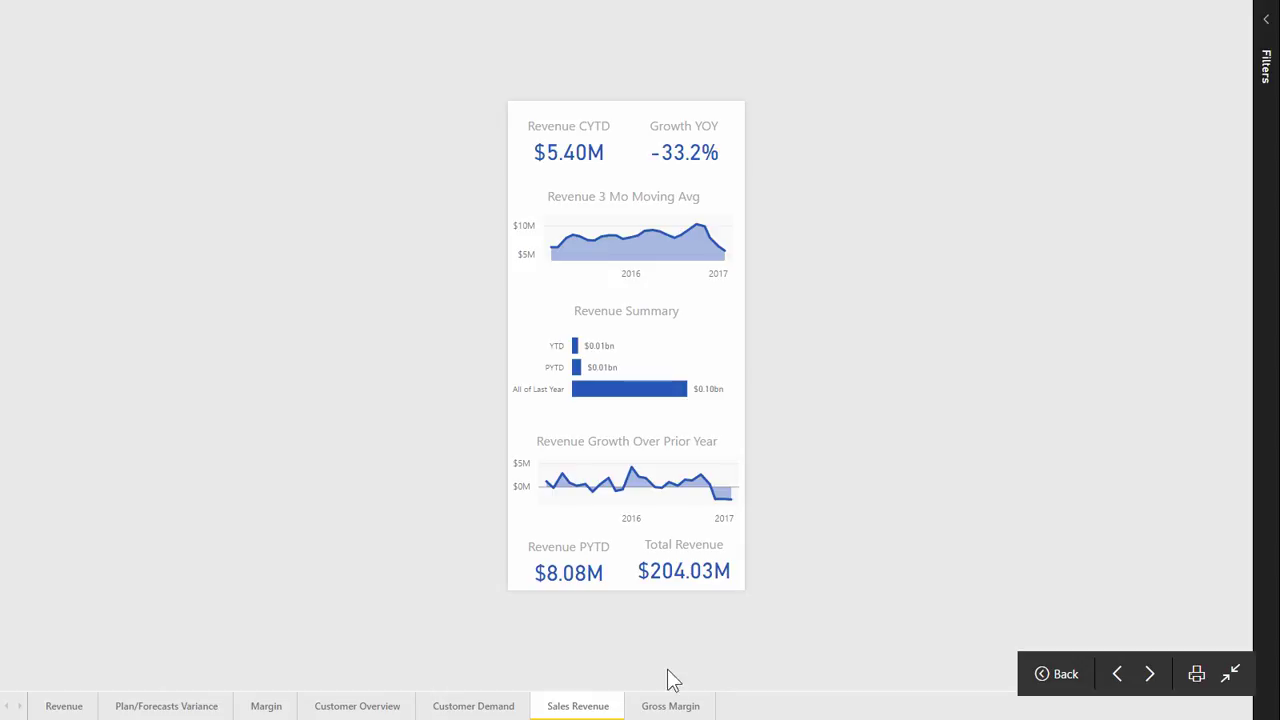
left_click(662, 706)
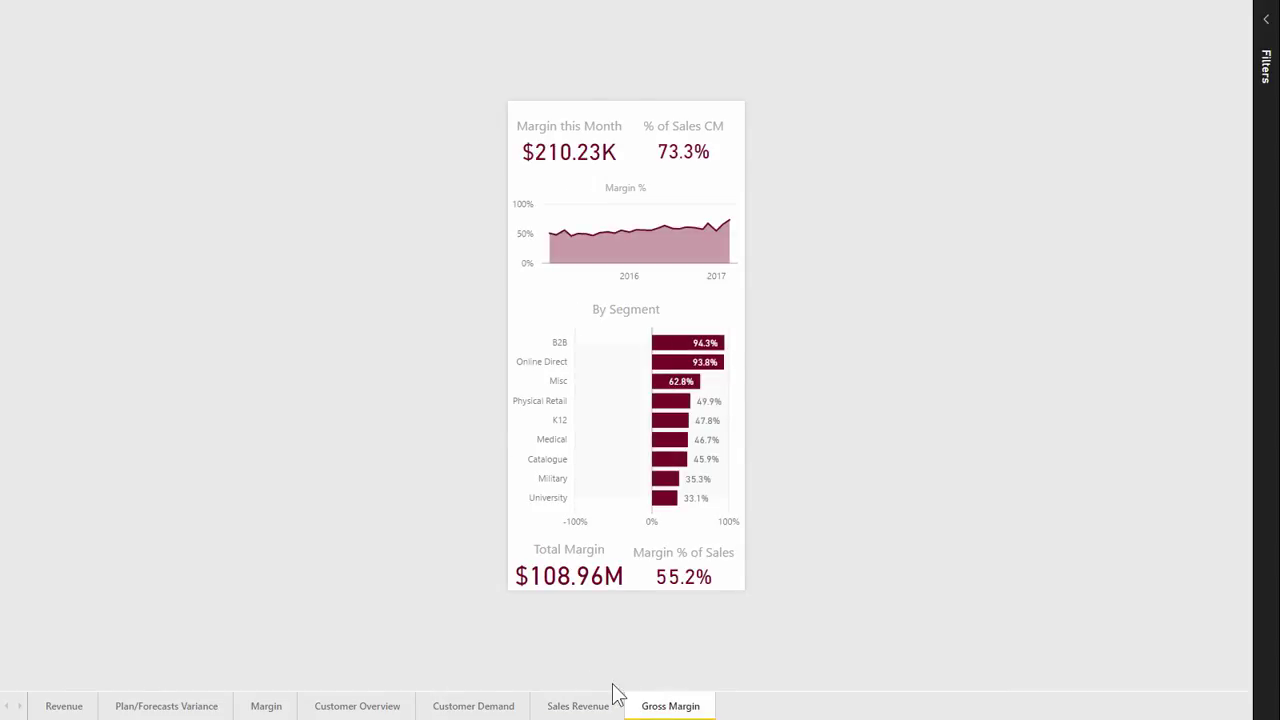
Step: Return to the Revenue page and exit the report's full-screen view
left_click(63, 706)
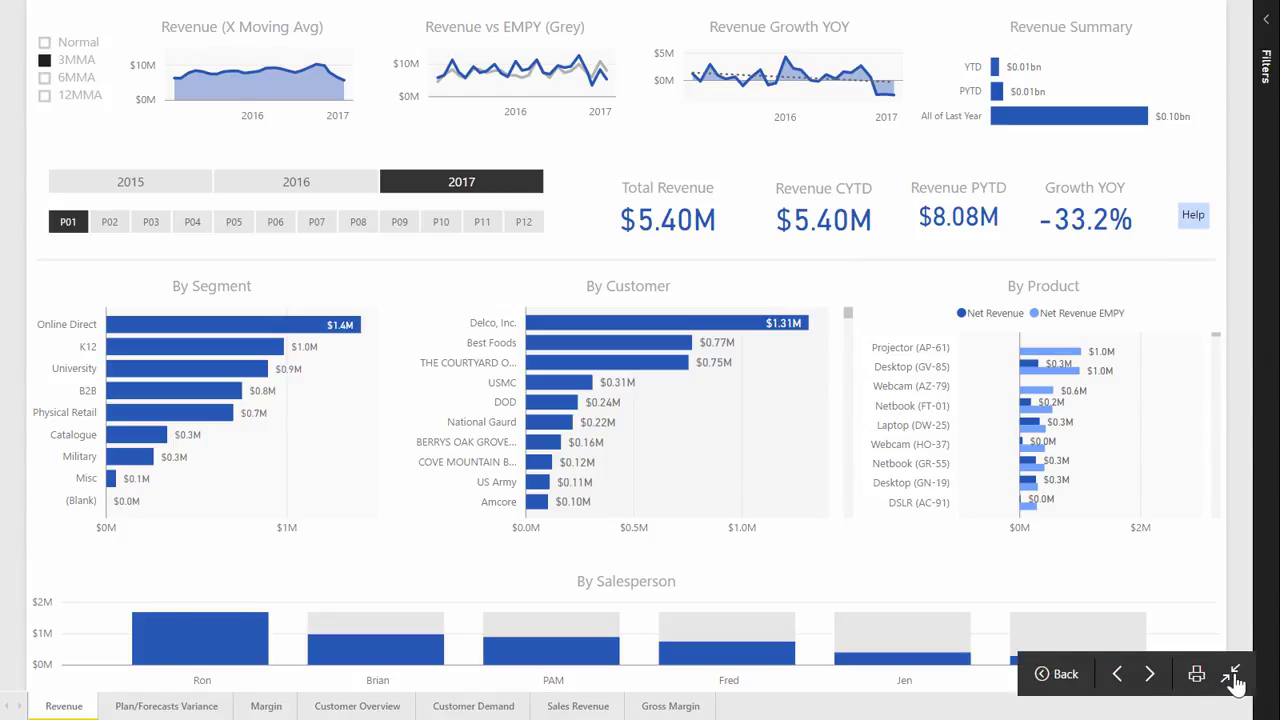
left_click(1234, 686)
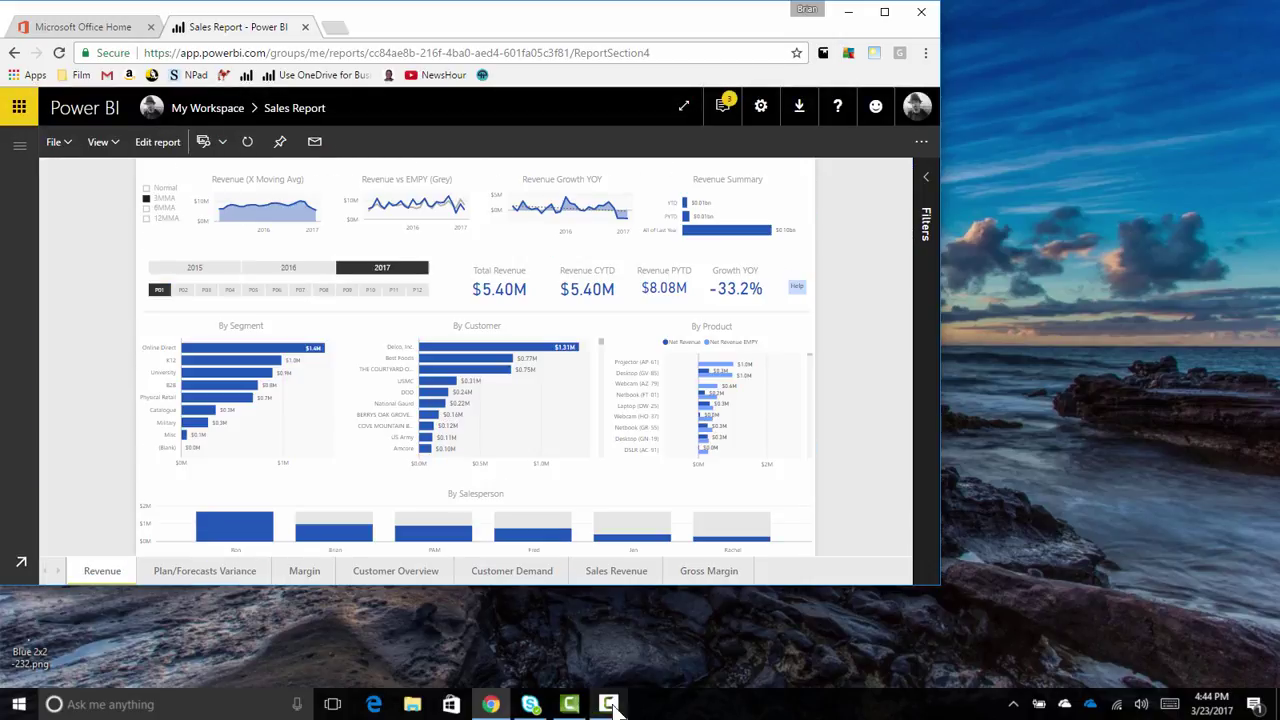